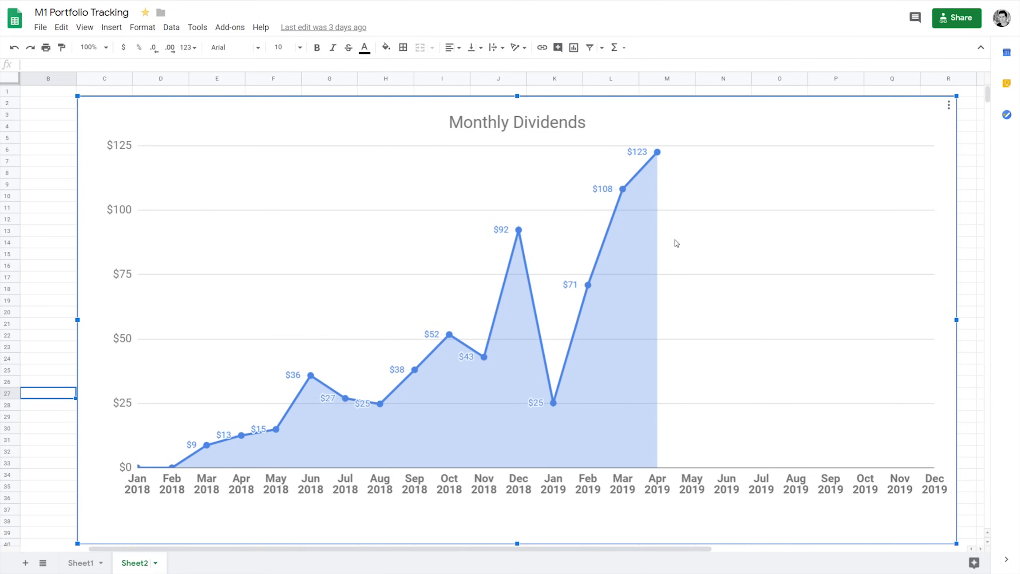
# Step: Select and inspect the existing Monthly Dividends chart, scrolling the sheet, then deselect it
pyautogui.click(631, 230)
pyautogui.scroll(-8, 495, 368)
pyautogui.scroll(-5, 495, 368)
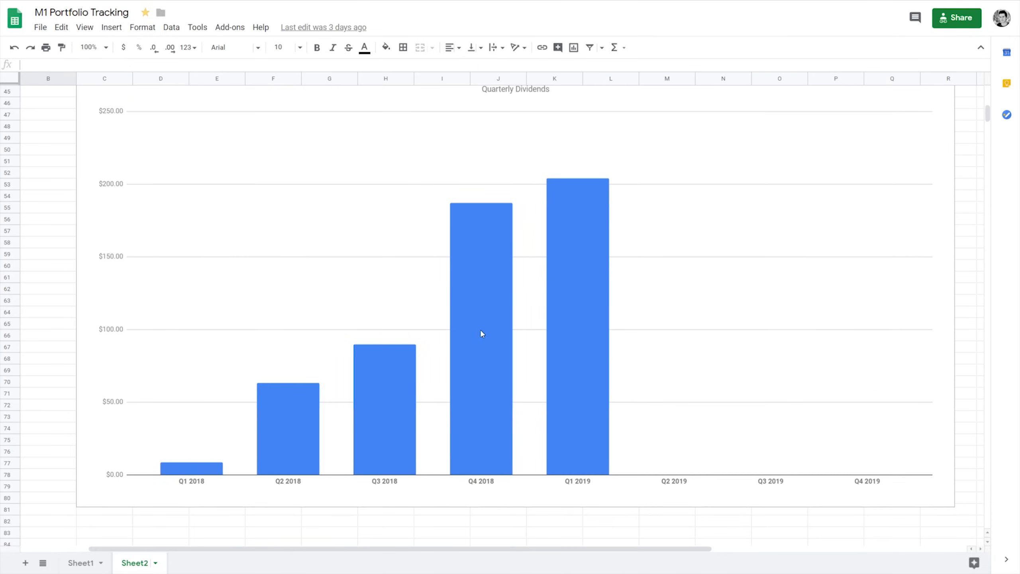
pyautogui.scroll(13, 365, 400)
pyautogui.click(51, 151)
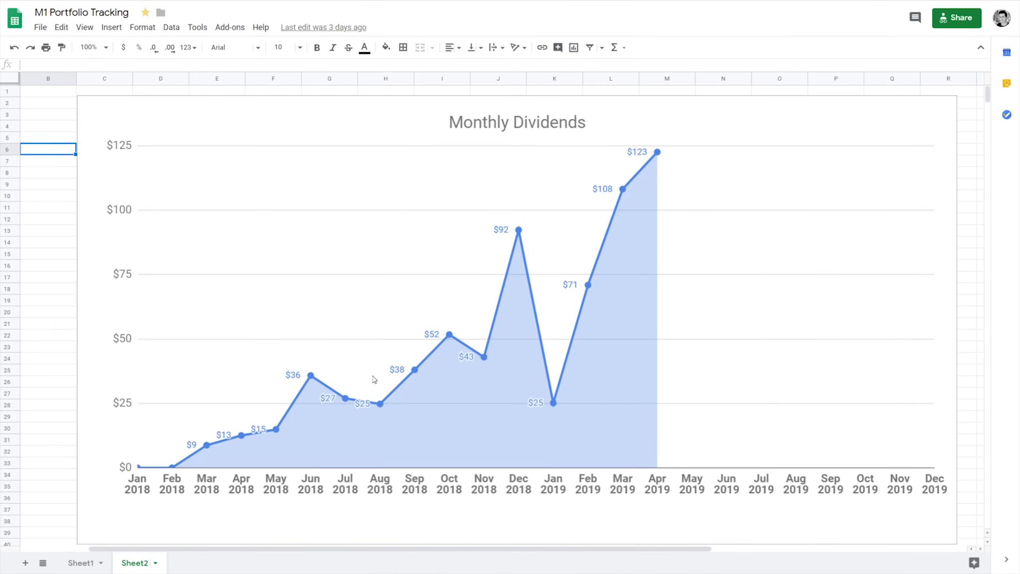
pyautogui.click(48, 372)
pyautogui.scroll(-13, 52, 379)
pyautogui.scroll(2, 54, 383)
pyautogui.scroll(-2, 55, 382)
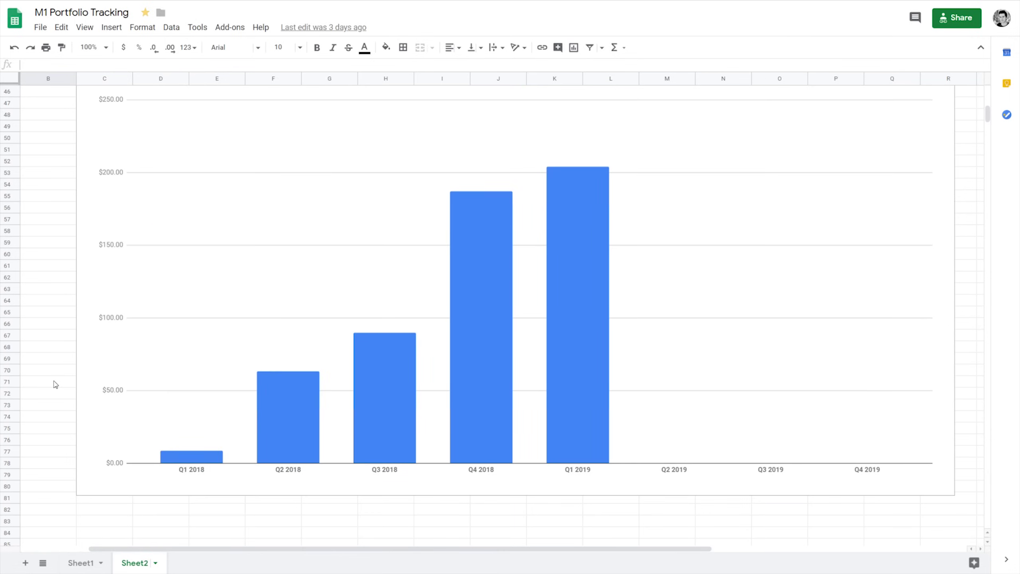
pyautogui.scroll(13, 56, 385)
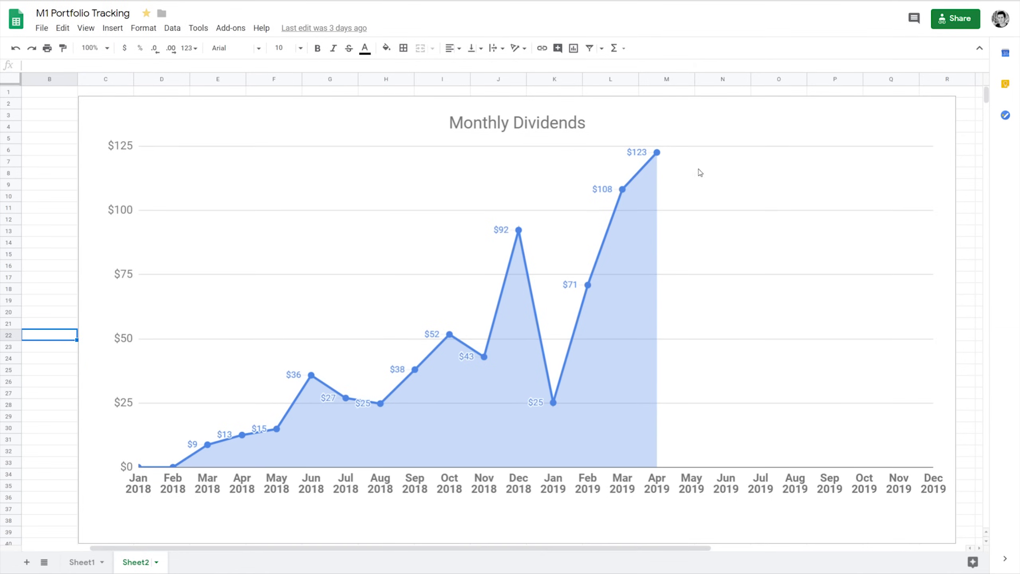
# Step: Recheck the Monthly Dividends chart, then open Google Drive's New menu showing Google Sheets
pyautogui.click(640, 360)
pyautogui.scroll(-8, 639, 361)
pyautogui.scroll(8, 631, 360)
pyautogui.click(46, 300)
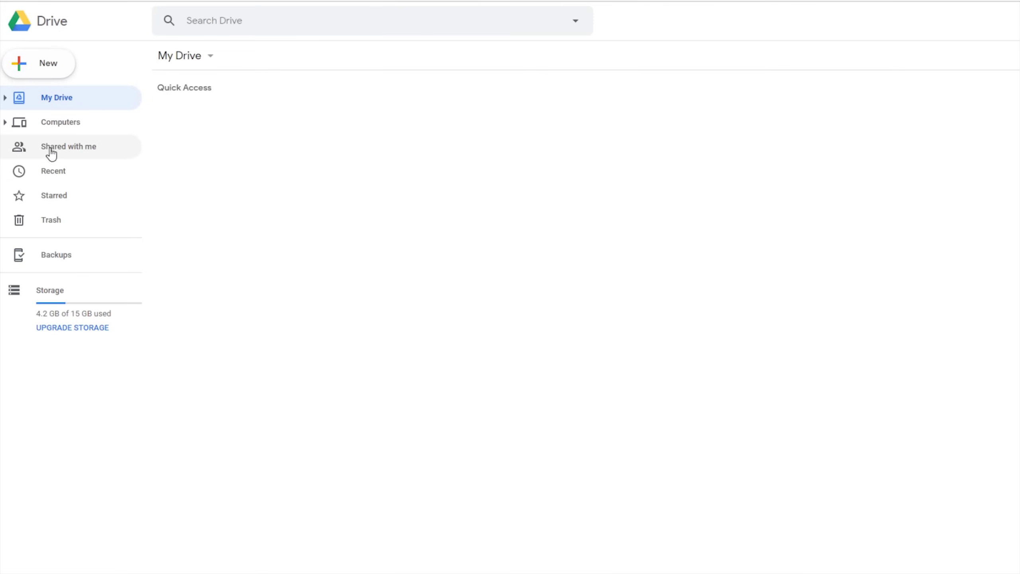
pyautogui.click(50, 67)
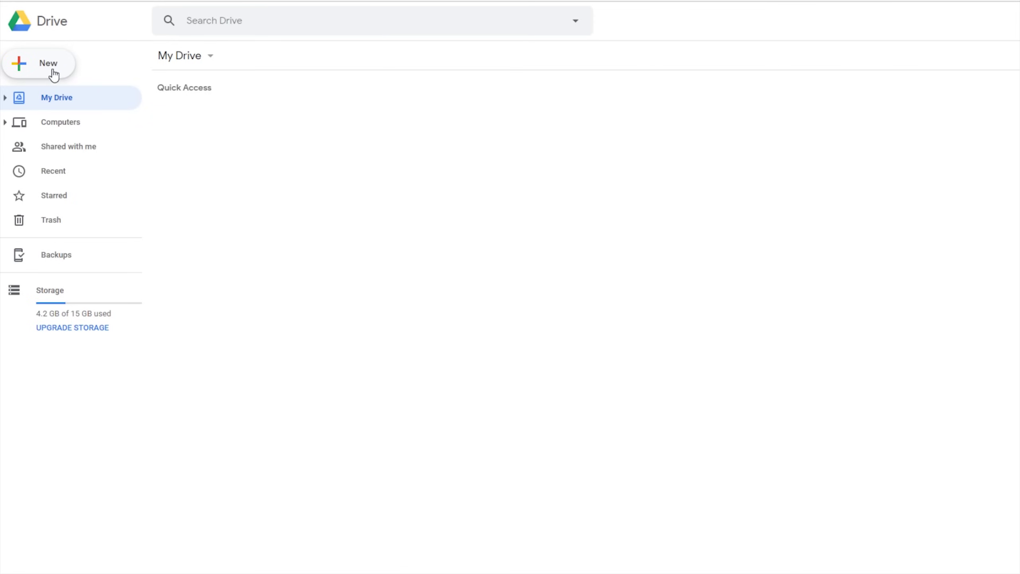
pyautogui.click(51, 71)
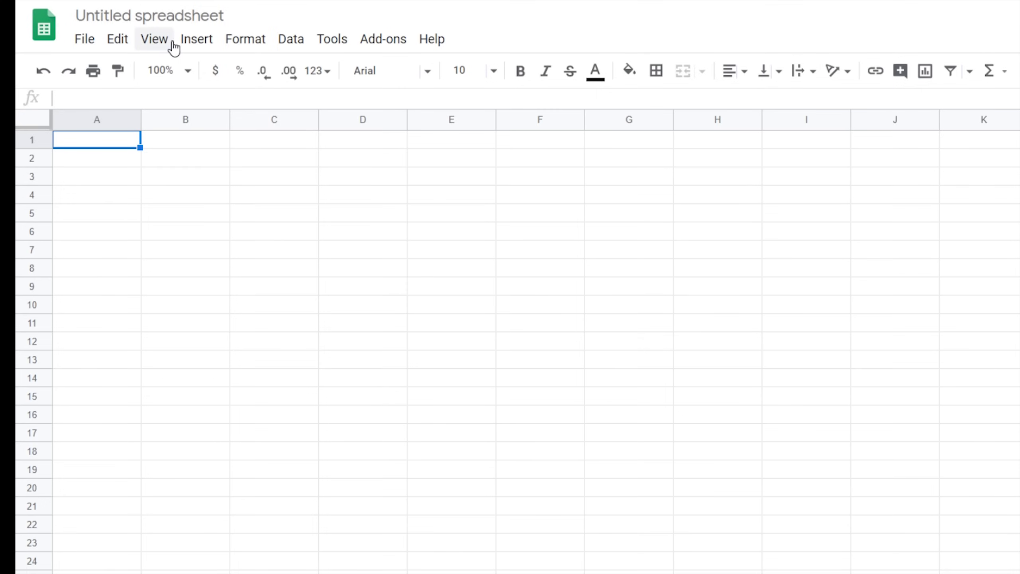
# Step: Insert an empty 'No data' column chart through Insert > Chart, opening the chart editor
pyautogui.click(200, 44)
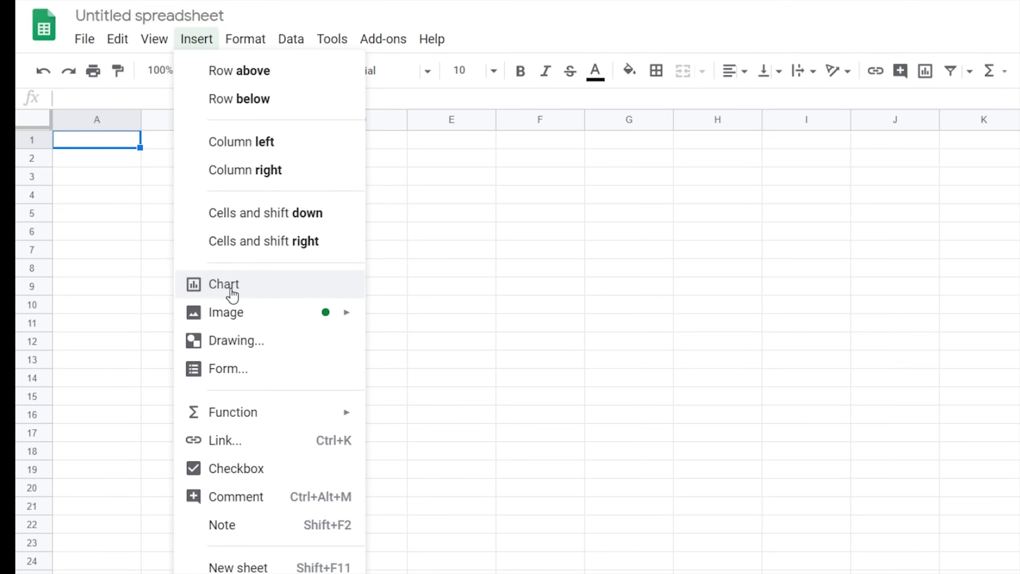
pyautogui.click(239, 289)
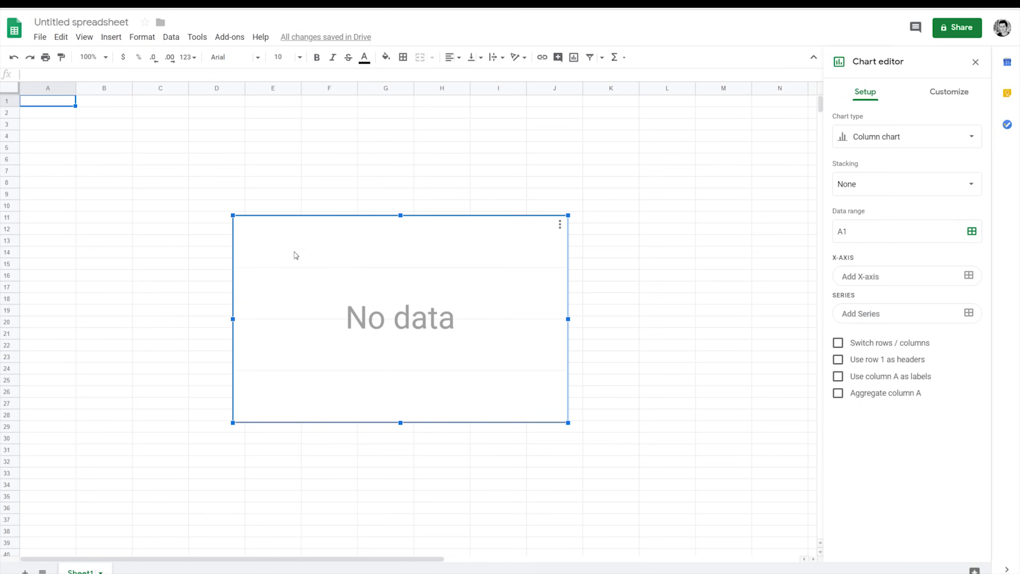
# Step: Move the empty chart up and right over columns E to J, then click away to close the editor
pyautogui.moveTo(305, 269); pyautogui.dragTo(318, 164)
pyautogui.click(342, 373)
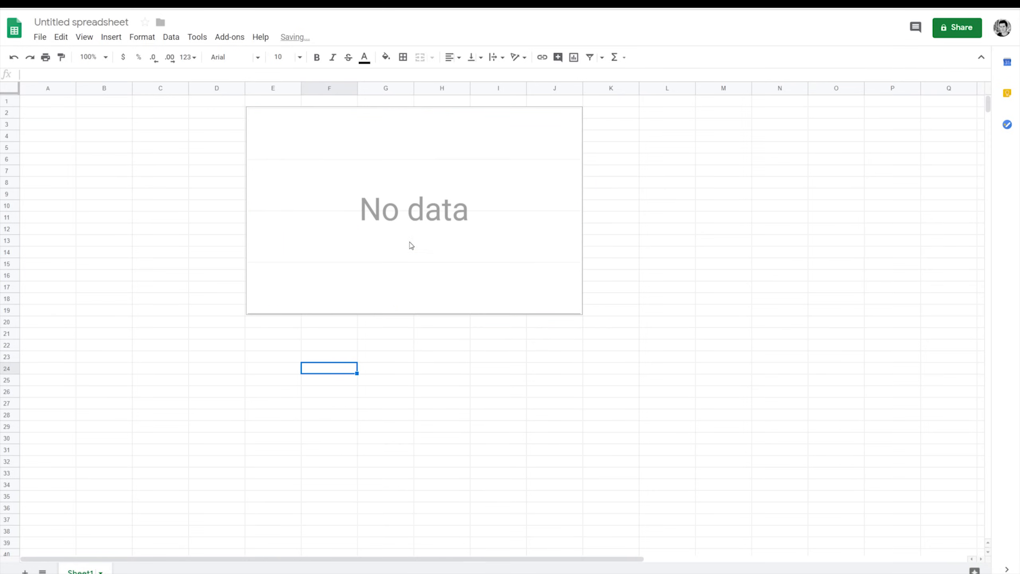
pyautogui.click(446, 183)
pyautogui.click(379, 345)
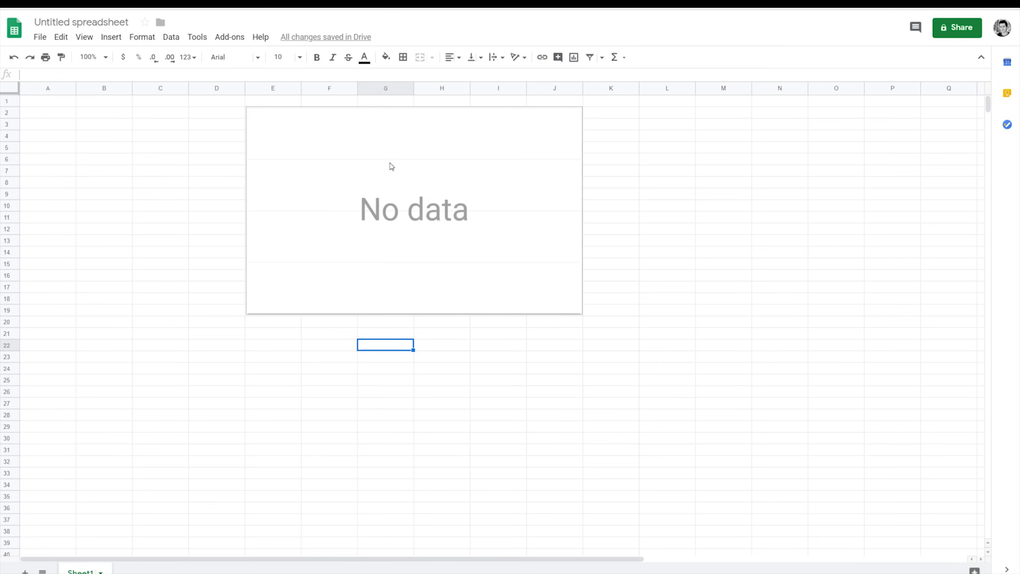
pyautogui.click(275, 347)
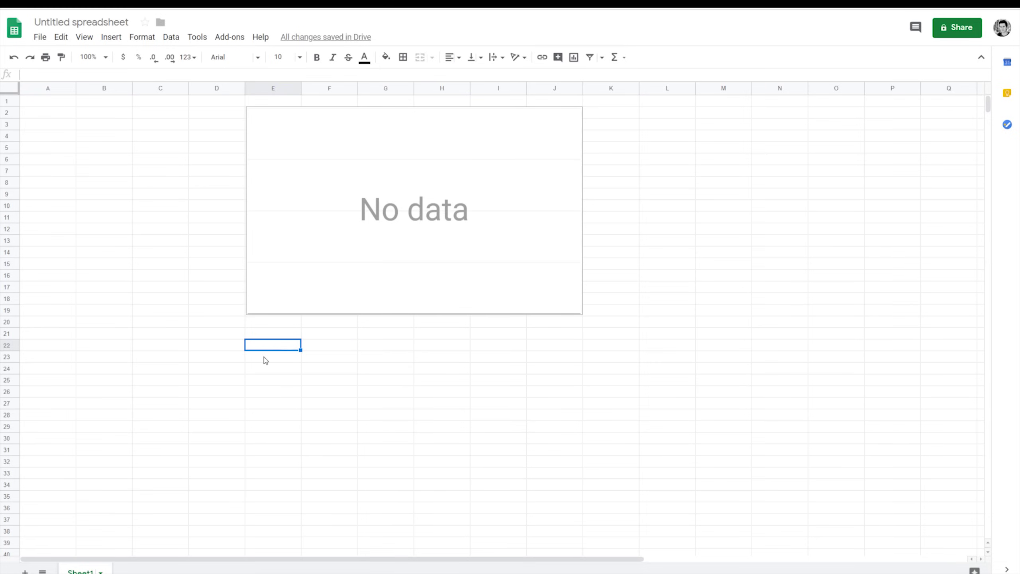
# Step: Enter Jan 2019, Feb 2019 and Mar 2019 into cells A1 to A3
pyautogui.click(40, 101)
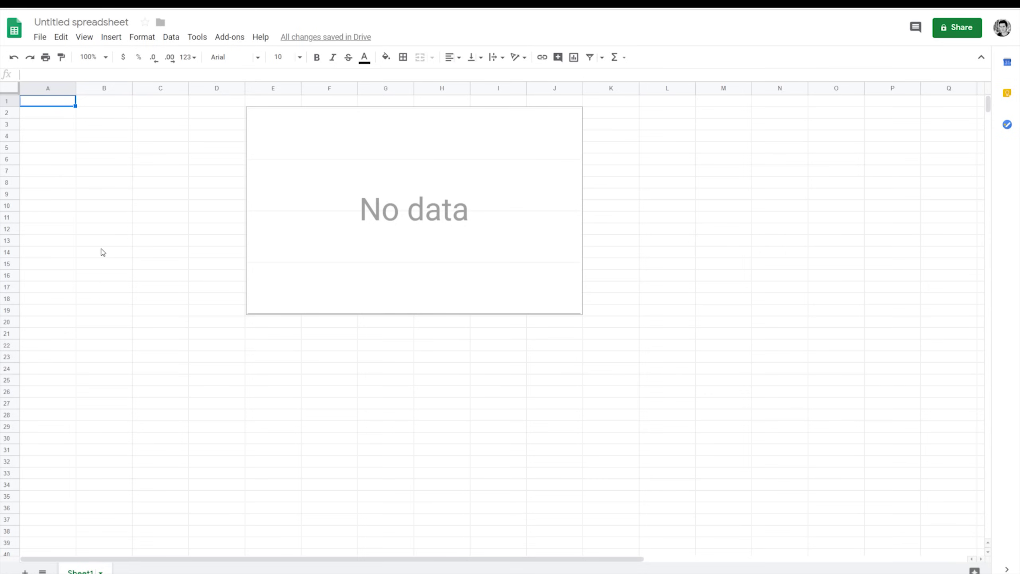
pyautogui.write('Jan')
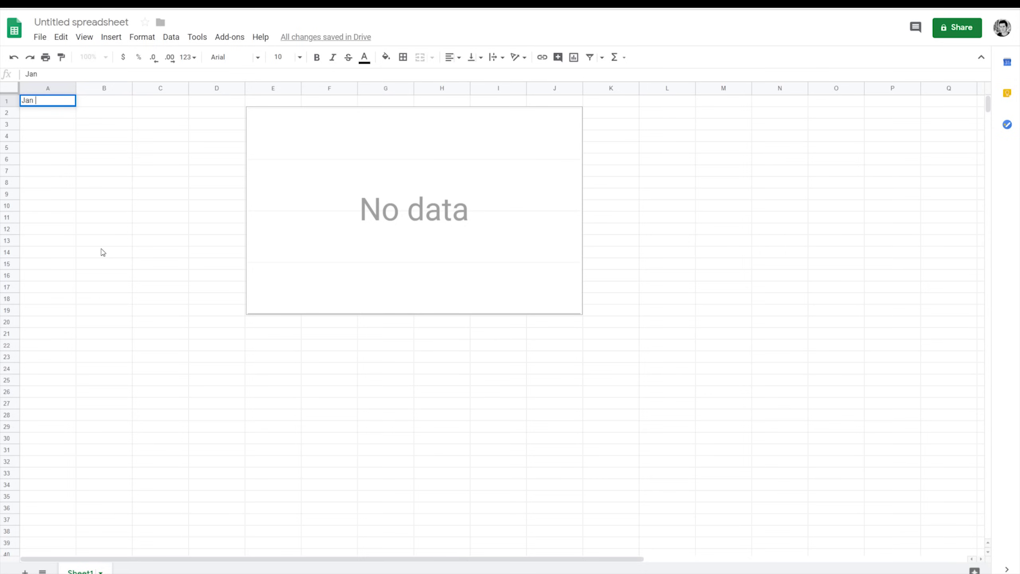
pyautogui.write('2019')
pyautogui.press('Return')
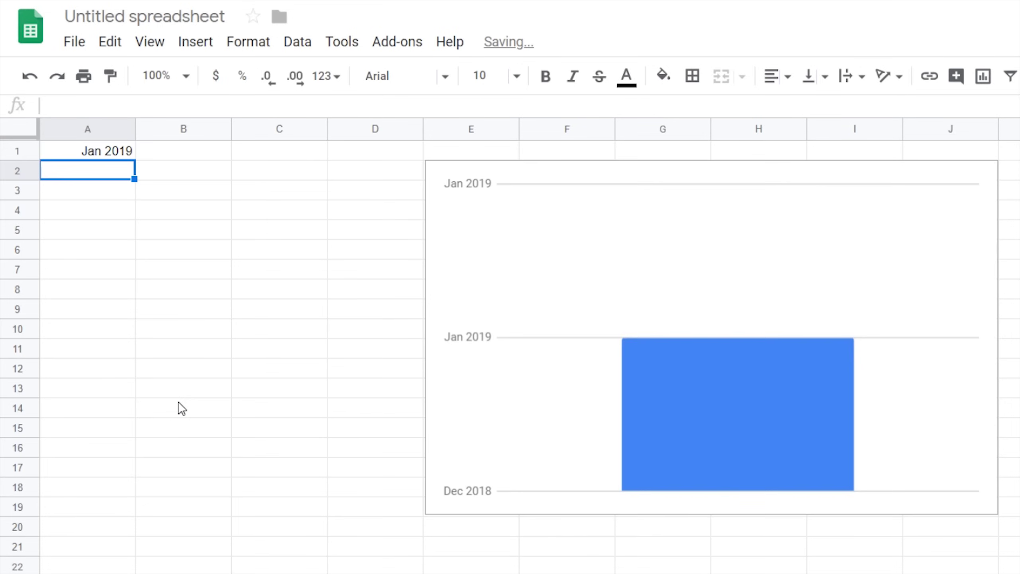
pyautogui.write('Fe')
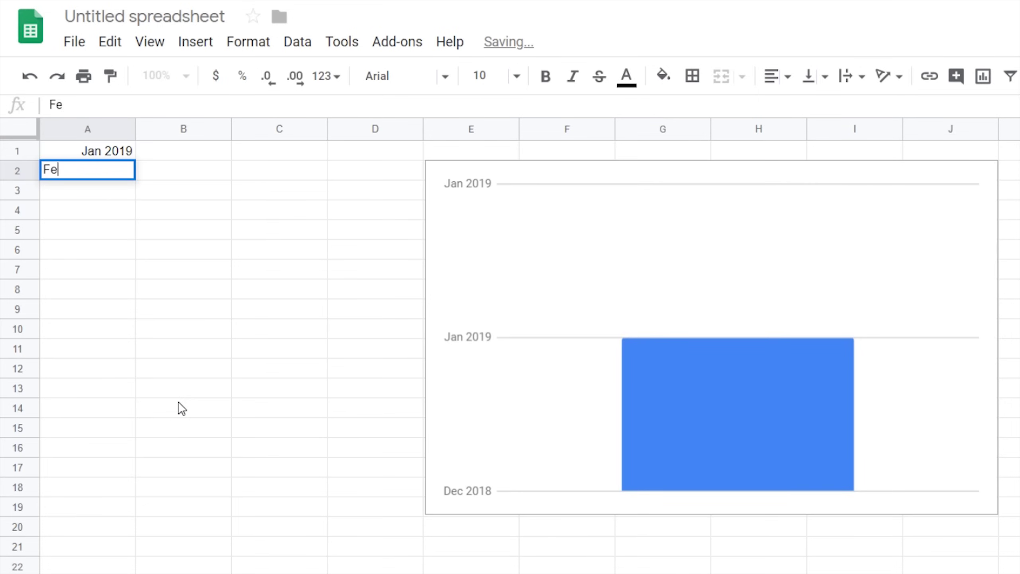
pyautogui.write('b 2019')
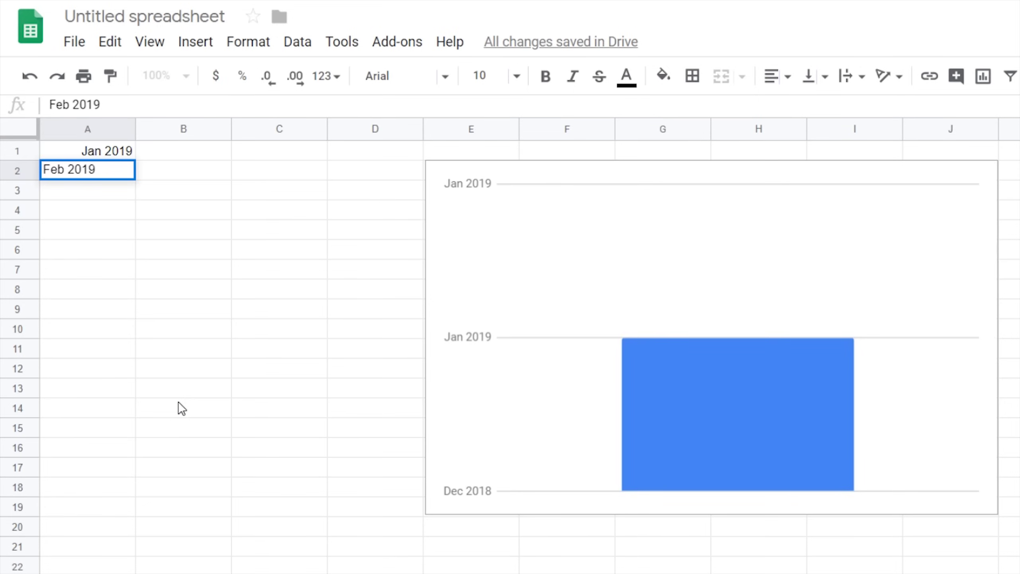
pyautogui.press('Return')
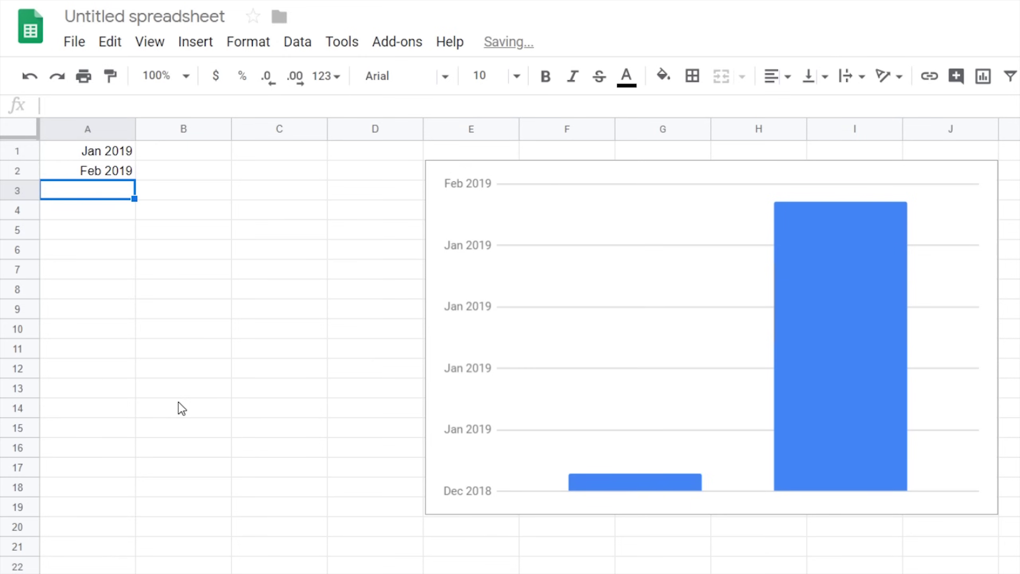
pyautogui.write('Mar 2019')
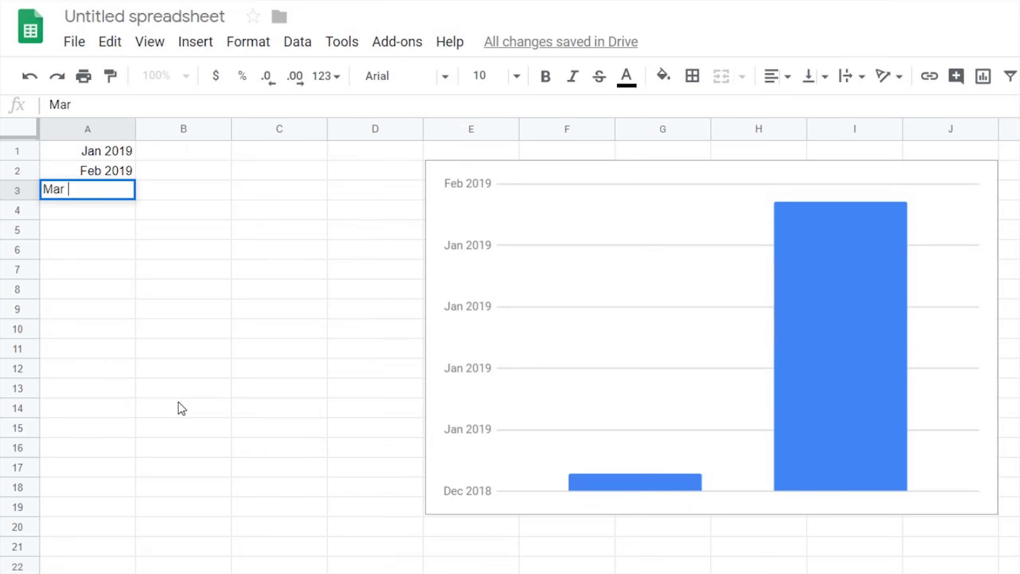
pyautogui.press('Return')
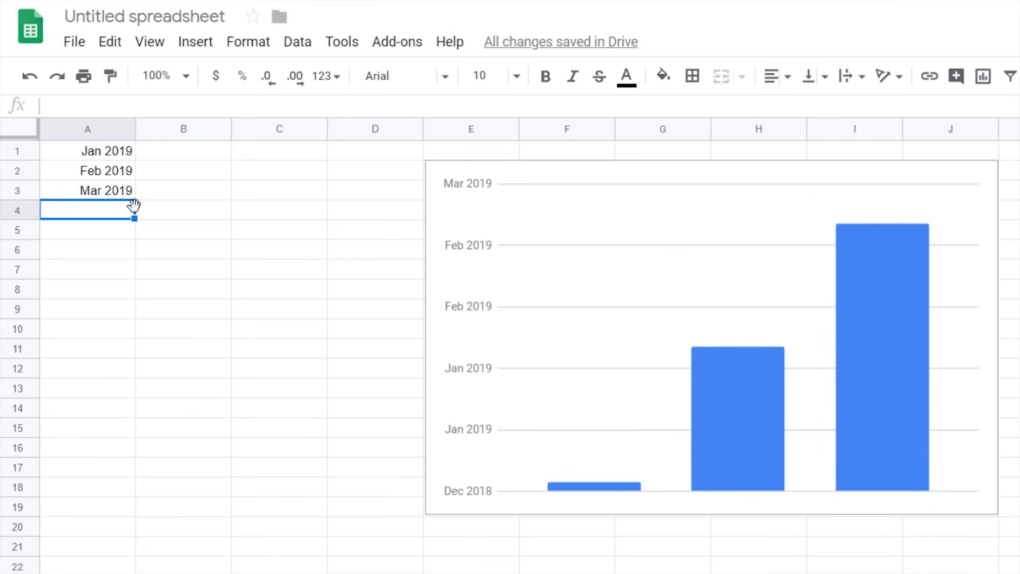
# Step: Select the three dates in A1:A3 so the chart plots them as three columns
pyautogui.click(257, 294)
pyautogui.click(147, 251)
pyautogui.click(107, 214)
pyautogui.click(207, 233)
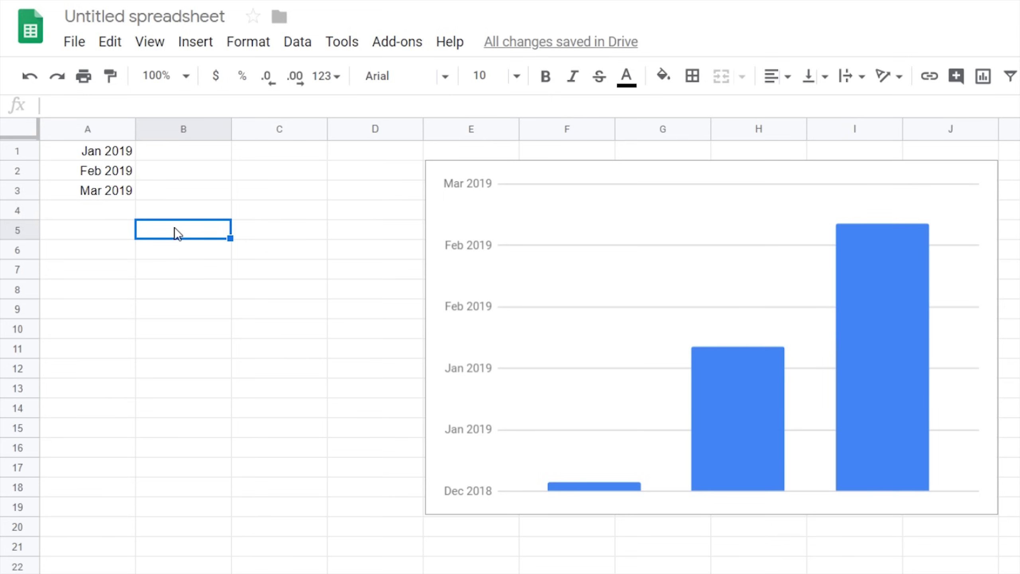
pyautogui.click(232, 302)
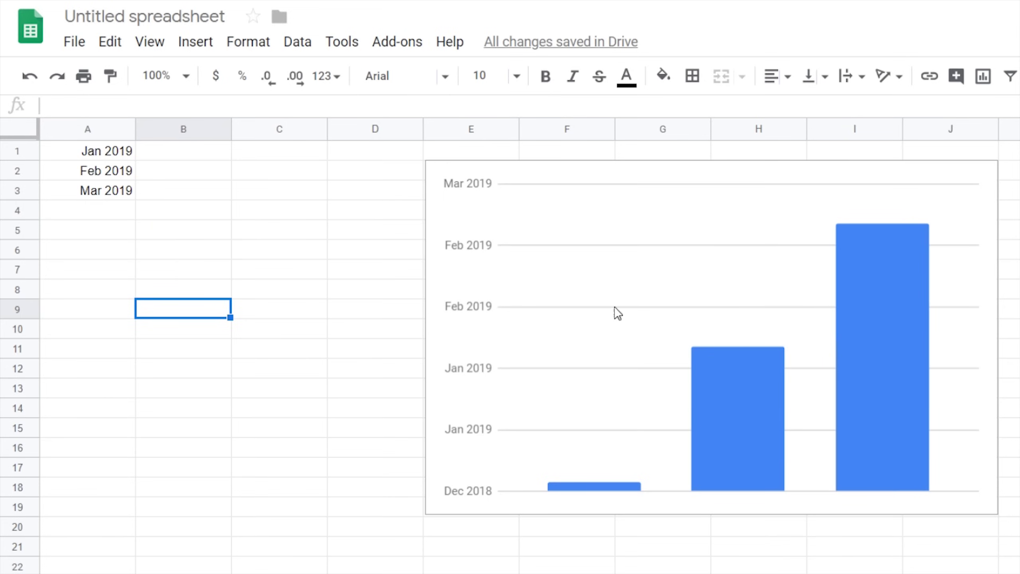
pyautogui.click(107, 158)
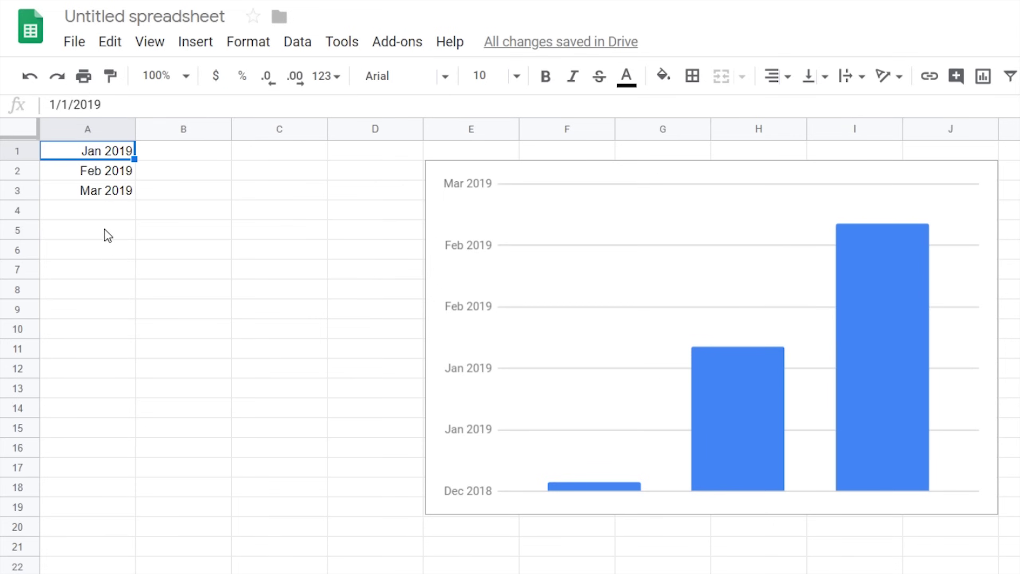
pyautogui.keyDown('shift'); pyautogui.click(120, 192); pyautogui.keyUp('shift')
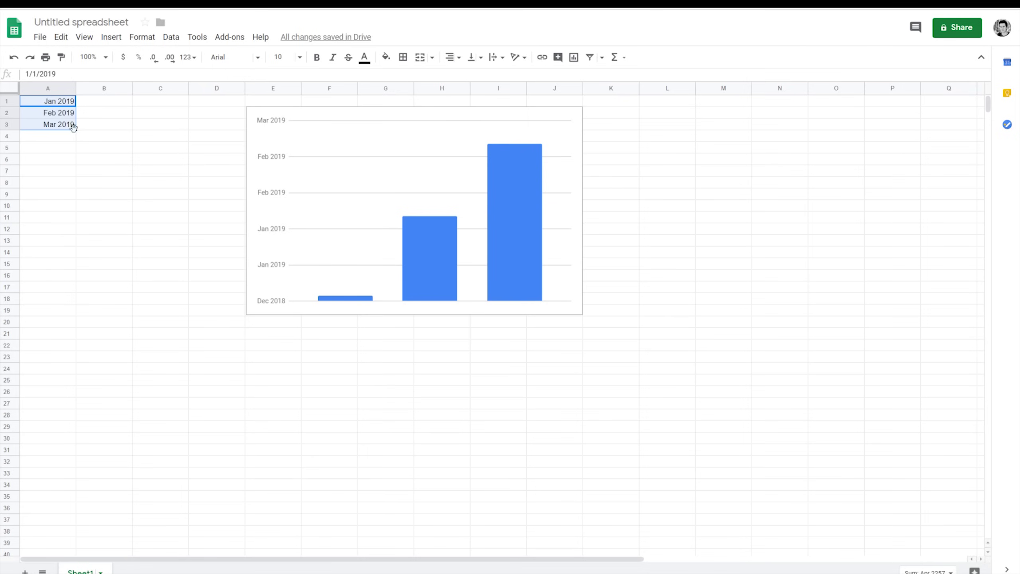
# Step: Fill the month series down column A to Apr 2021, then reselect A1:A28
pyautogui.moveTo(75, 129); pyautogui.dragTo(72, 418)
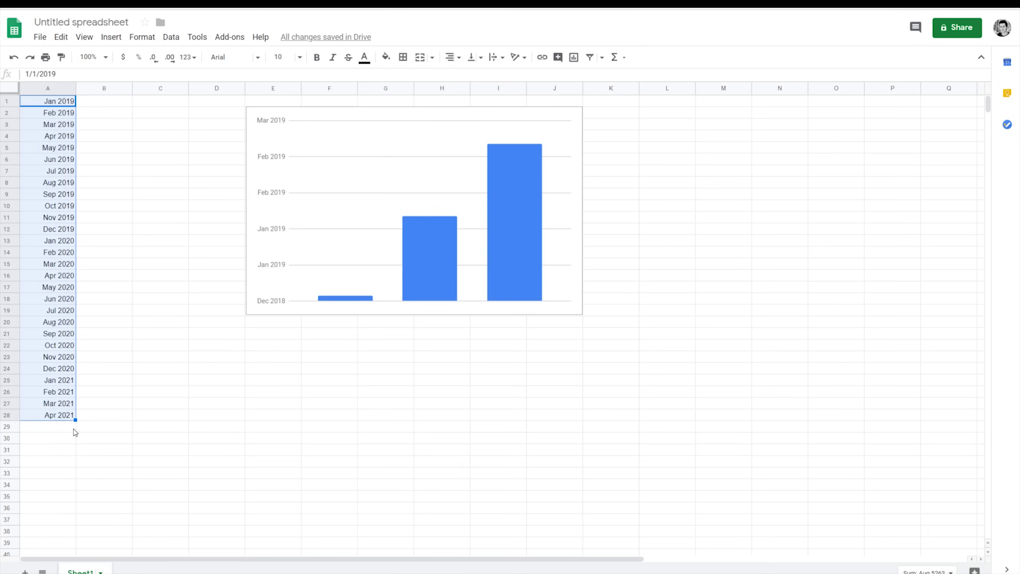
pyautogui.click(74, 429)
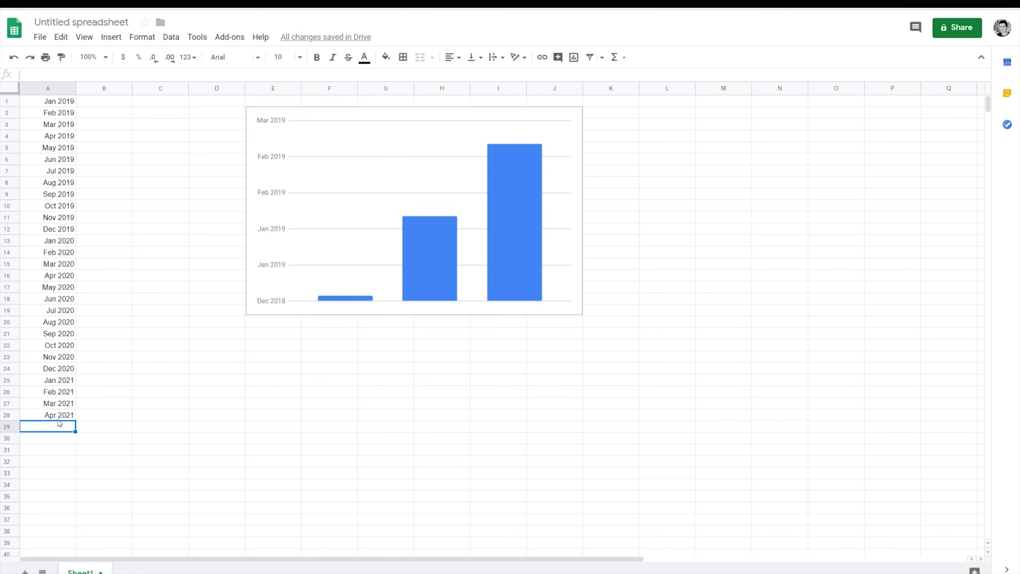
pyautogui.click(69, 106)
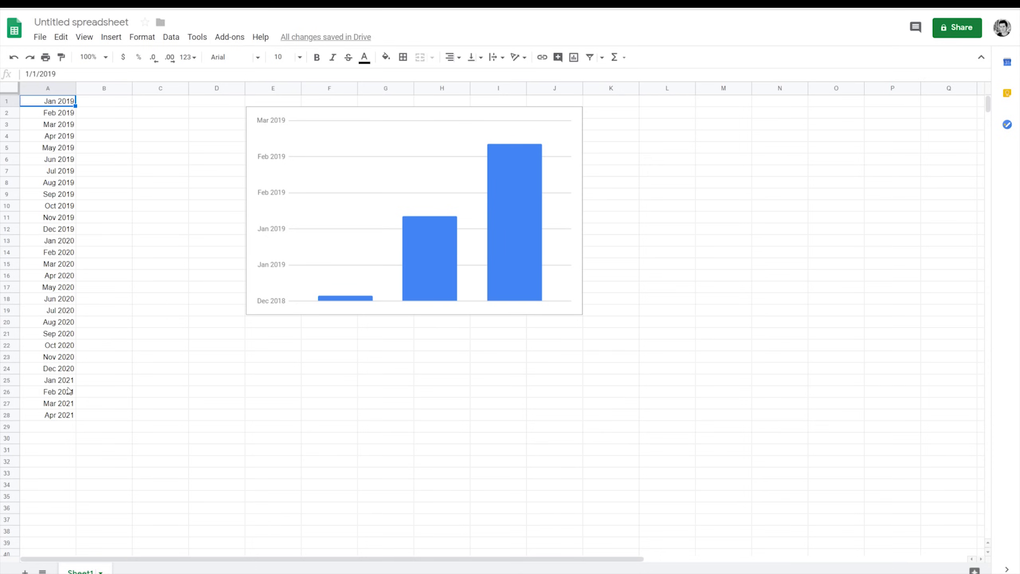
pyautogui.keyDown('shift'); pyautogui.click(65, 416); pyautogui.keyUp('shift')
# Step: Extend the month series to Aug 2021 in A32 and deselect the column
pyautogui.moveTo(75, 420); pyautogui.dragTo(75, 462)
pyautogui.click(149, 471)
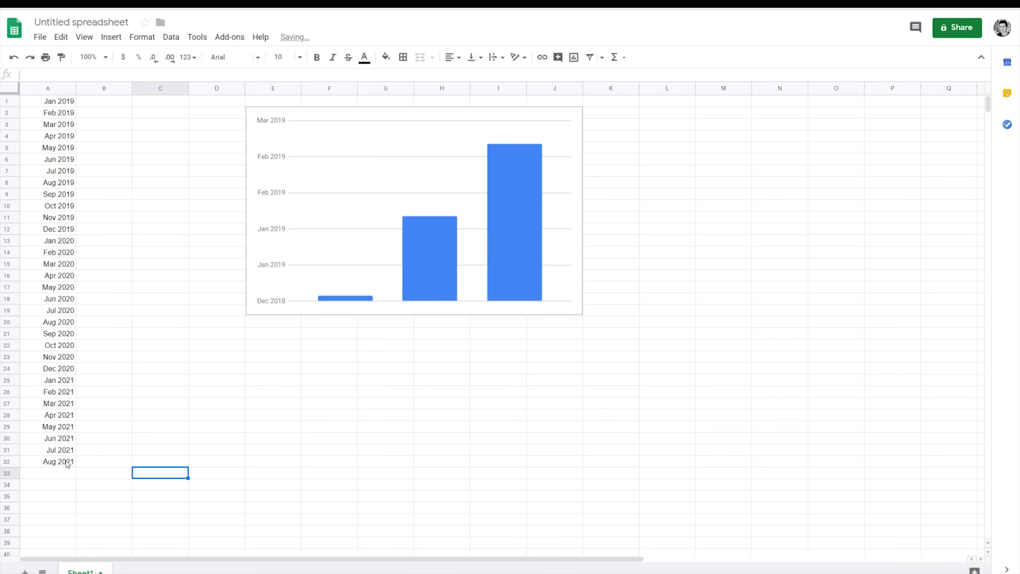
pyautogui.click(144, 256)
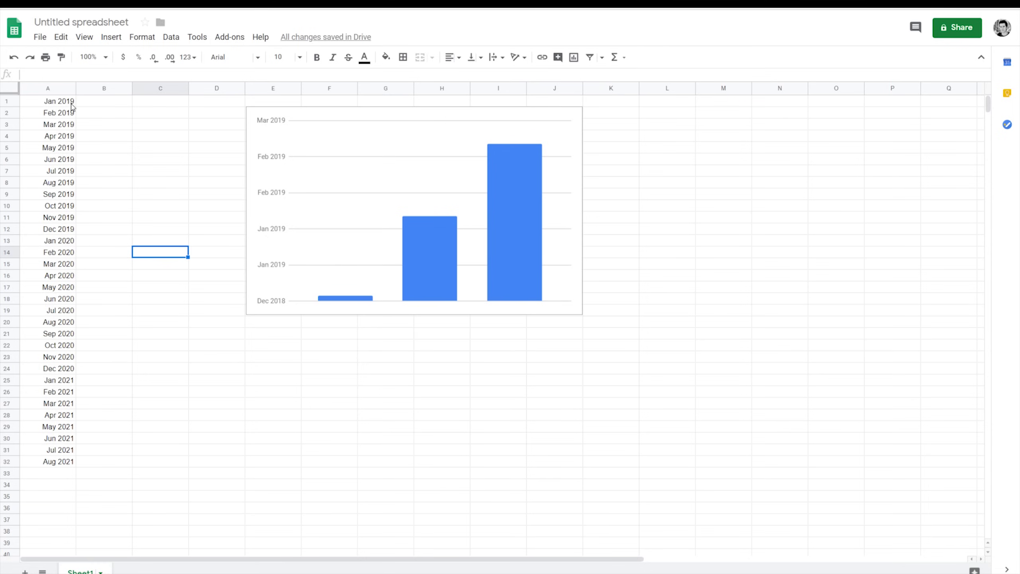
pyautogui.click(243, 451)
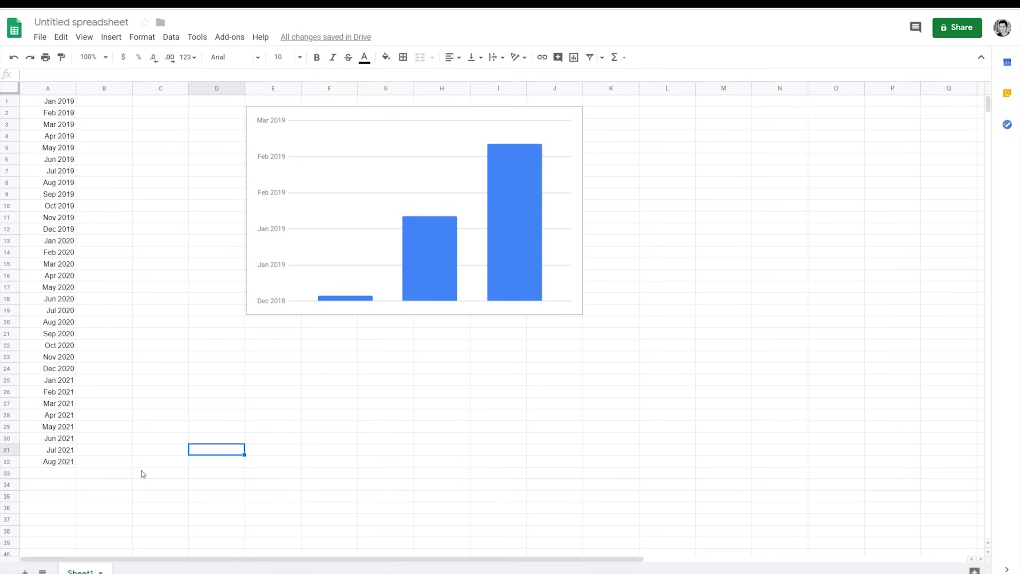
pyautogui.click(157, 473)
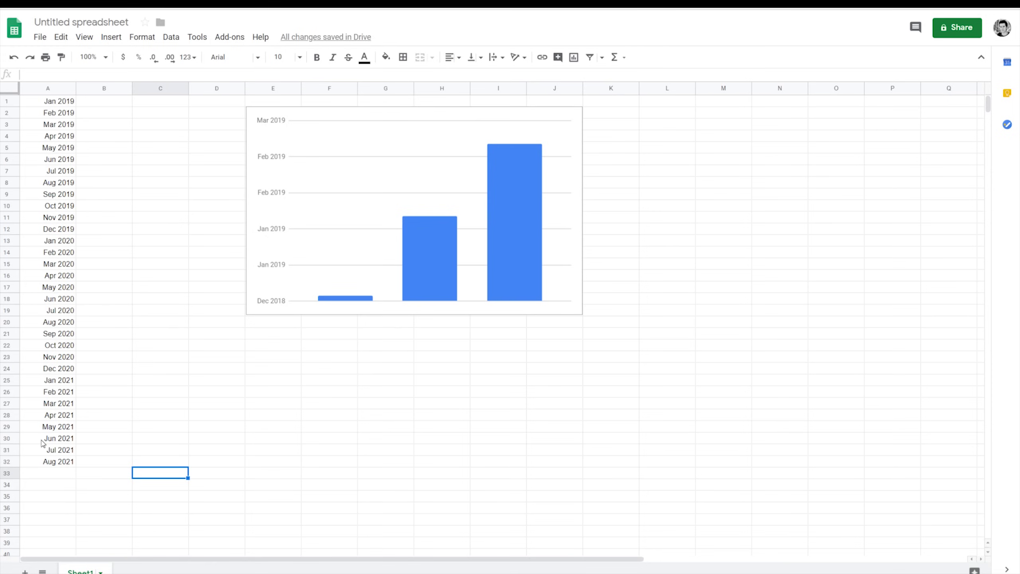
pyautogui.click(192, 439)
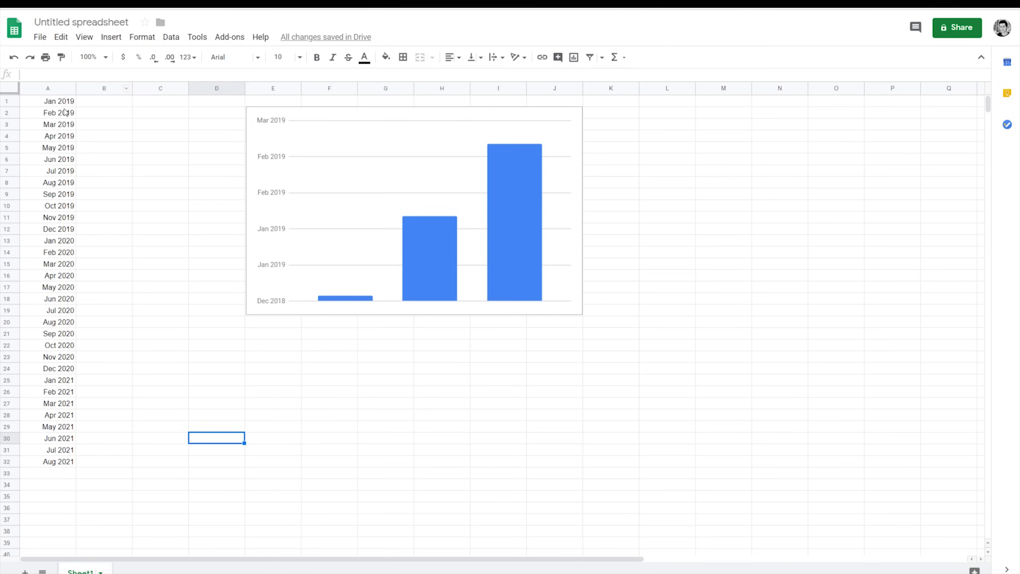
# Step: Type dividend amounts down column B from B1, including $8 and $22
pyautogui.click(117, 102)
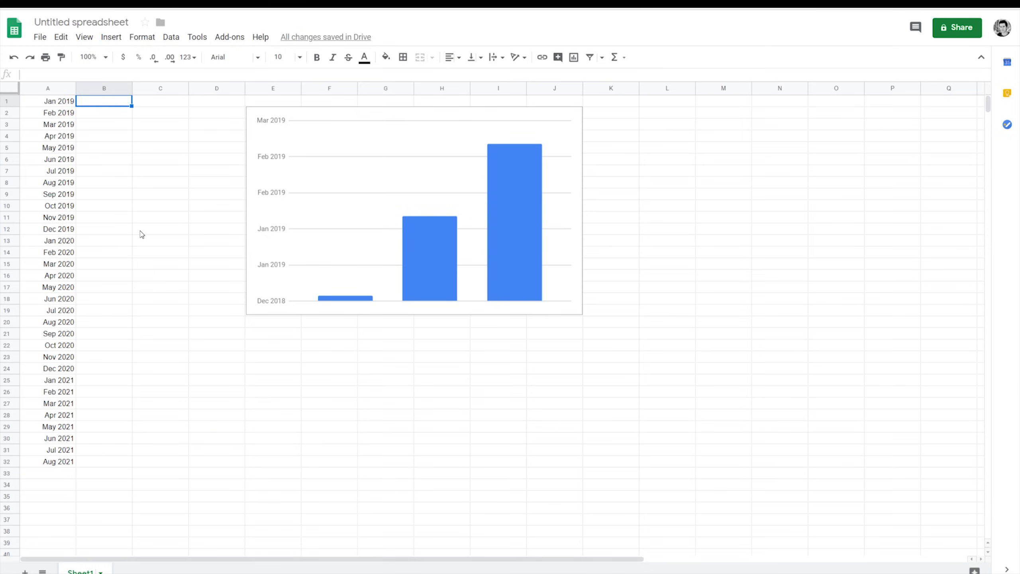
pyautogui.write('$3')
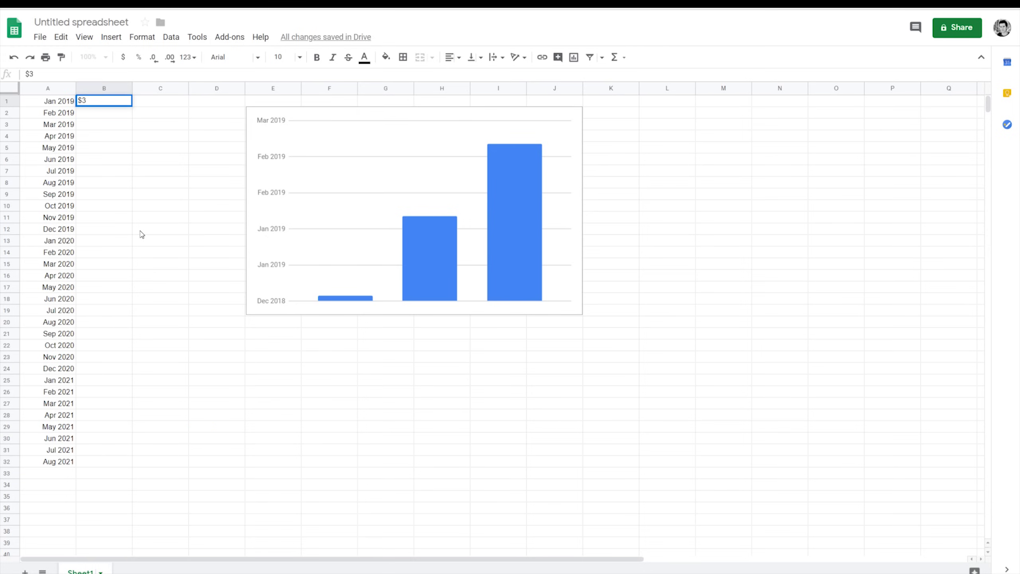
pyautogui.press('Return')
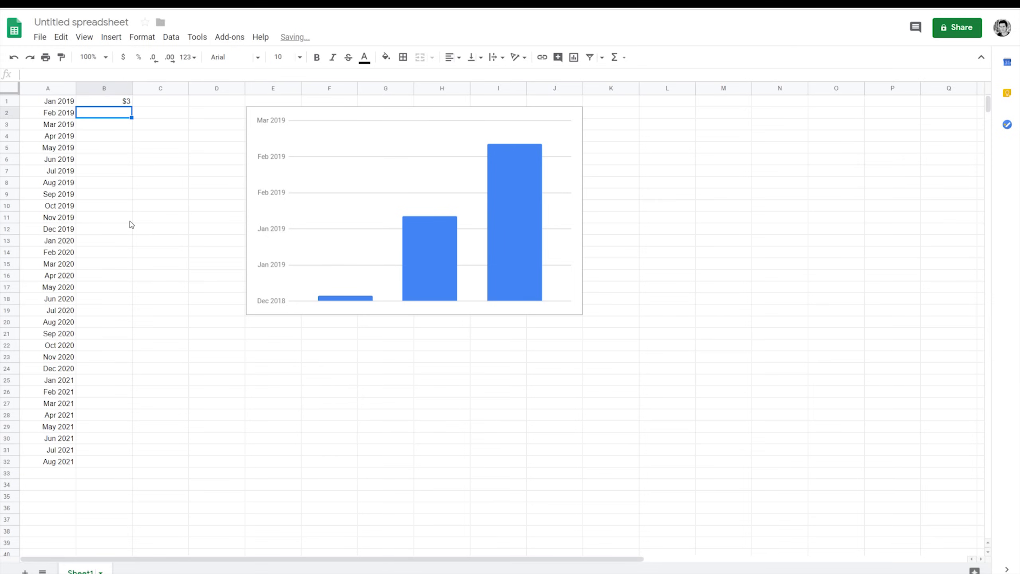
pyautogui.write('$8')
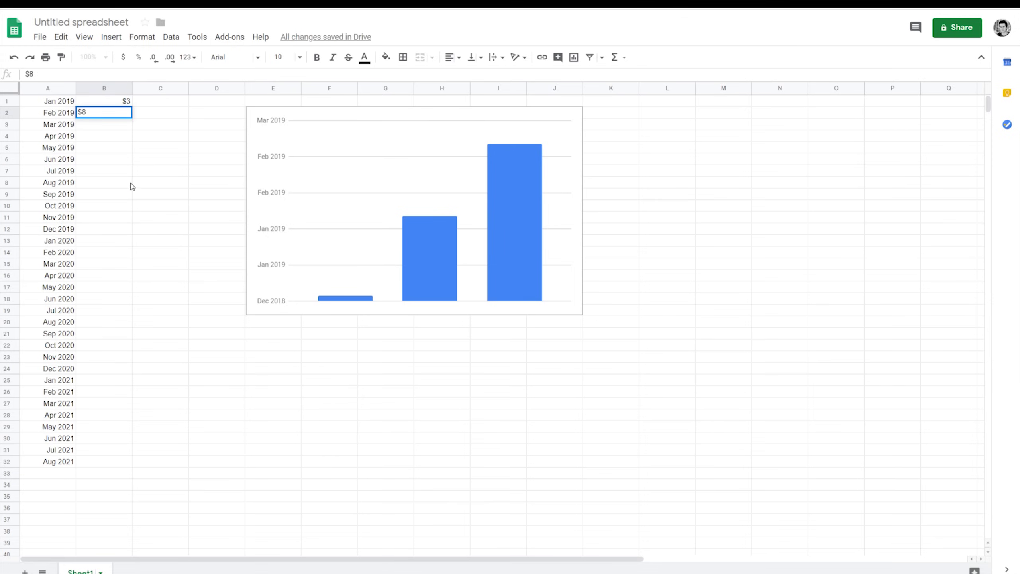
pyautogui.press('Return')
pyautogui.write('$22')
pyautogui.press('Return')
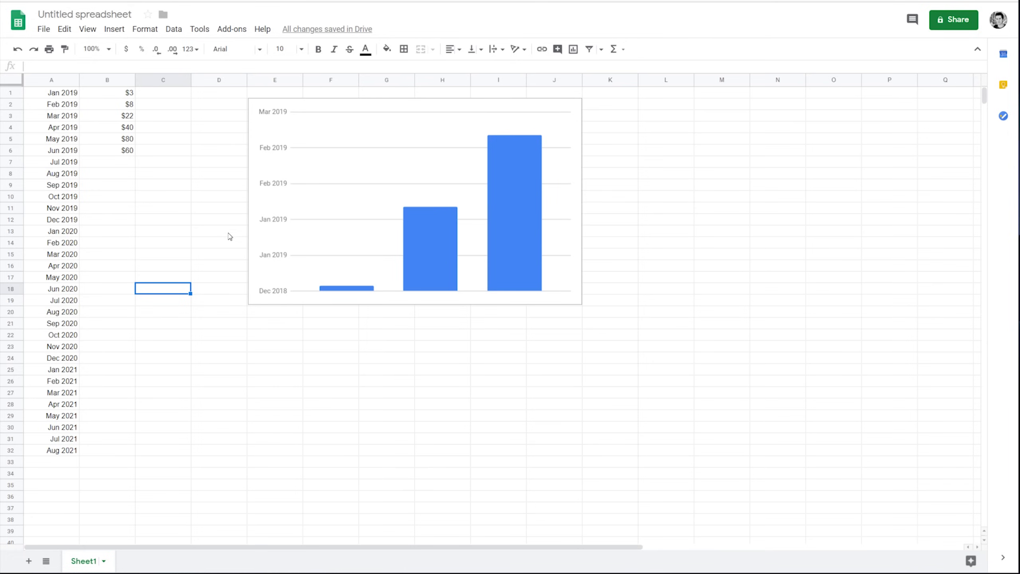
# Step: Select the column chart and choose Edit chart from its three-dot menu
pyautogui.click(368, 329)
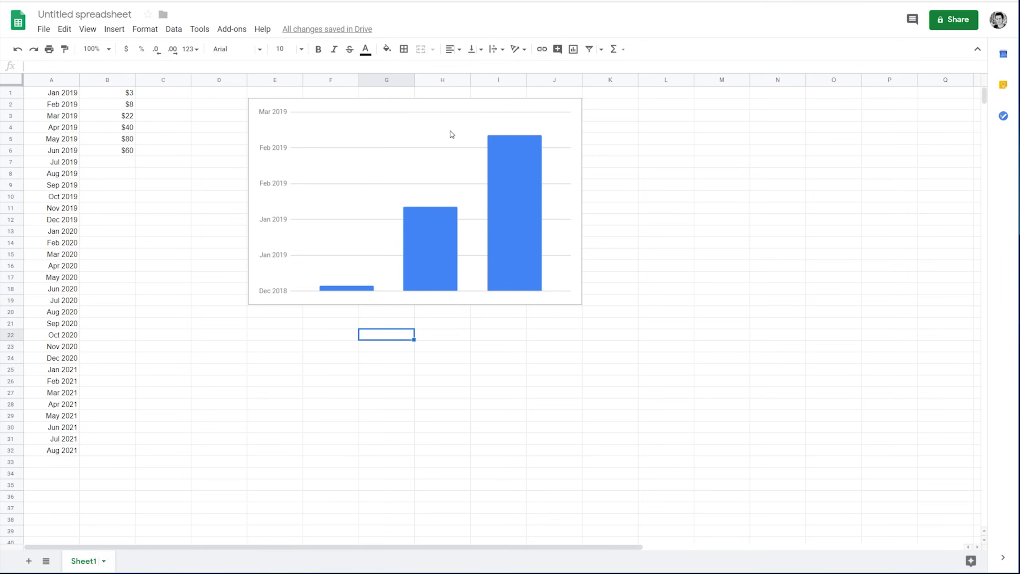
pyautogui.click(425, 135)
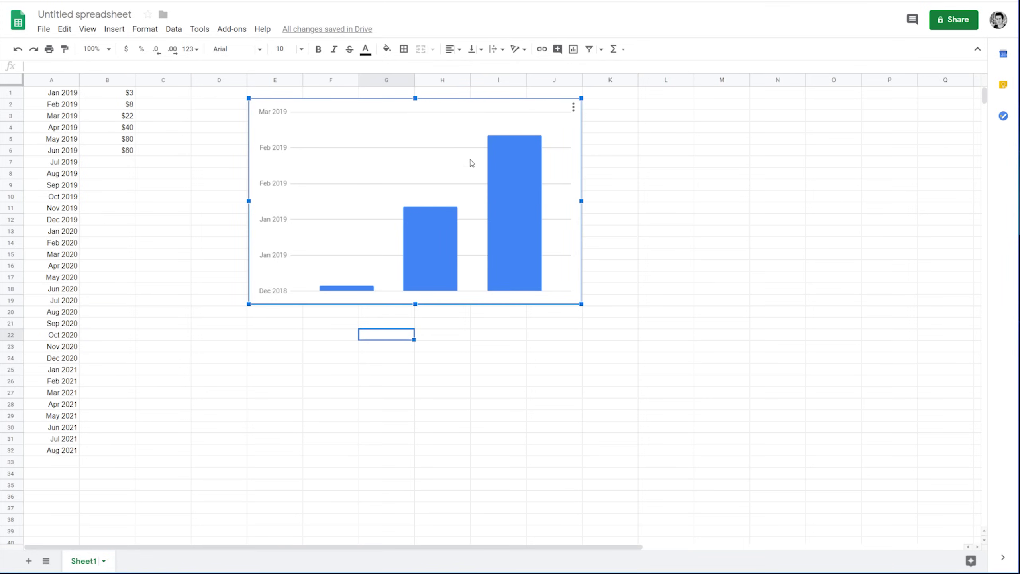
pyautogui.click(573, 108)
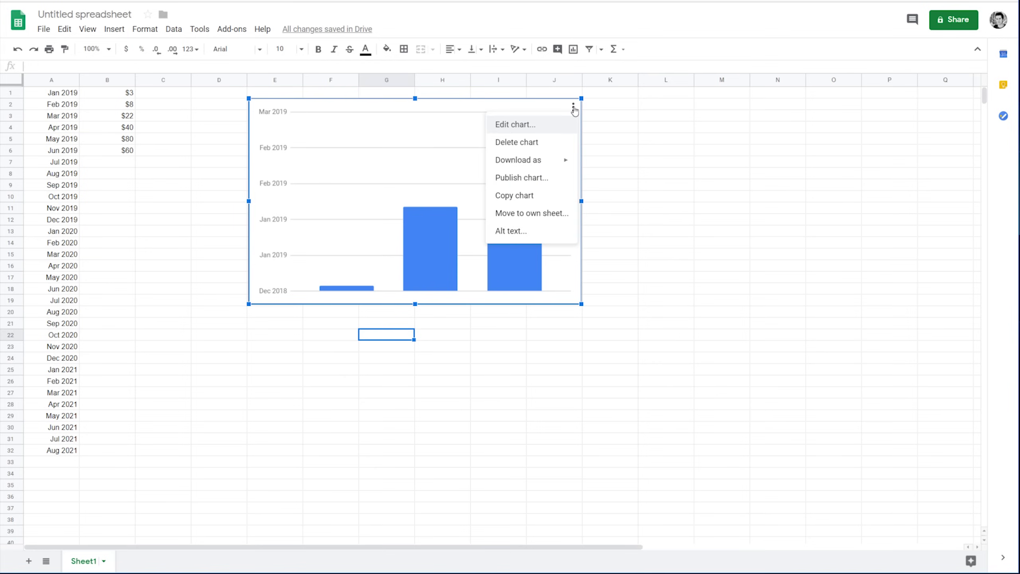
pyautogui.click(516, 125)
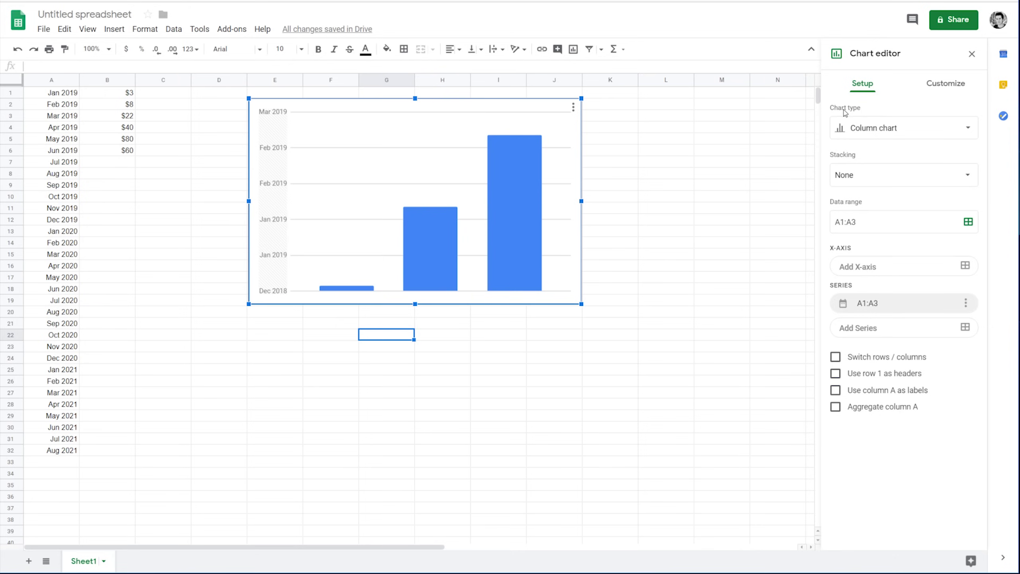
# Step: Switch the chart type from Column to Area chart in the Setup panel
pyautogui.click(887, 137)
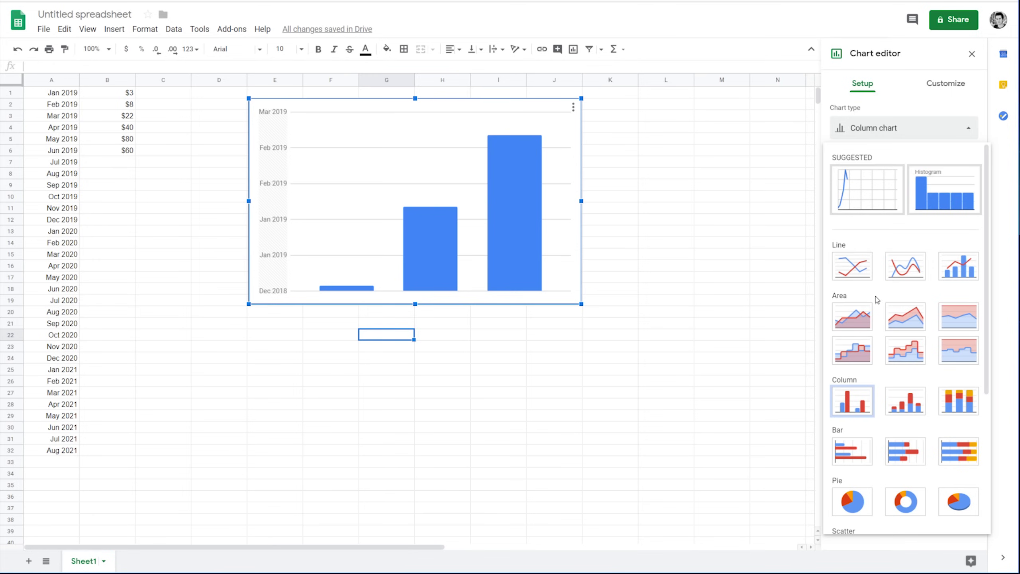
pyautogui.click(860, 321)
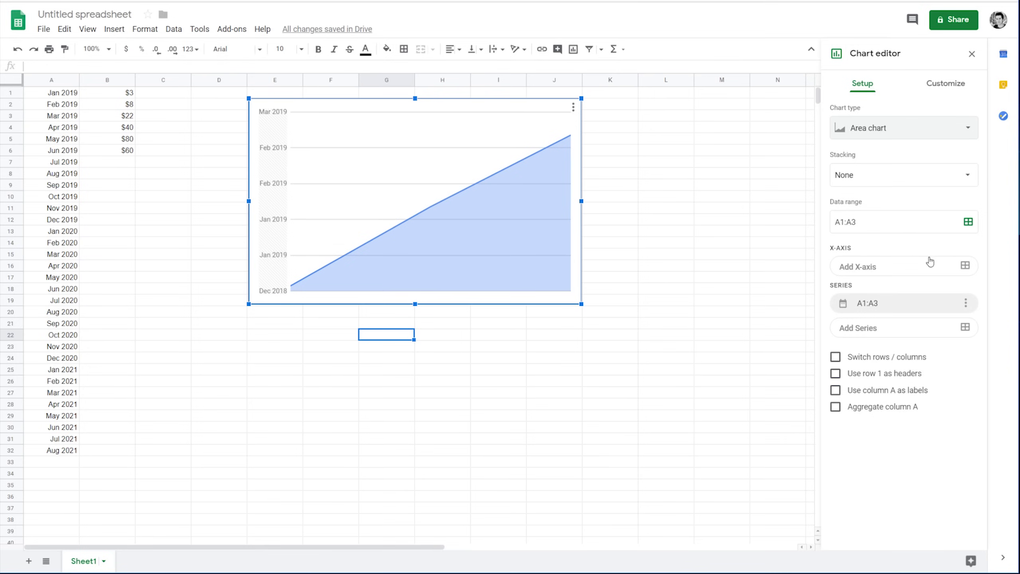
# Step: Add column A's monthly dates as the chart's X-axis range
pyautogui.click(964, 268)
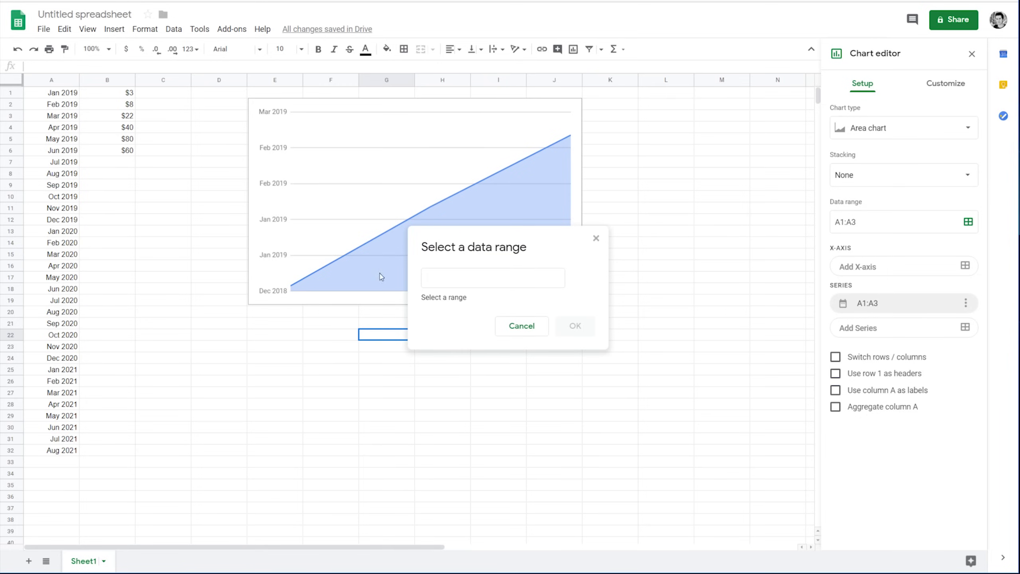
pyautogui.click(52, 82)
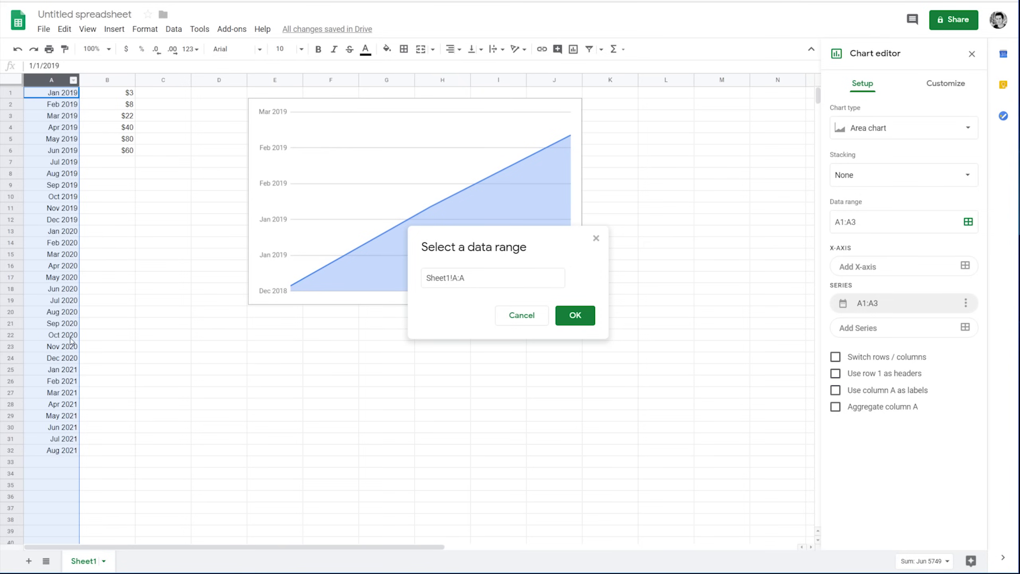
pyautogui.click(575, 315)
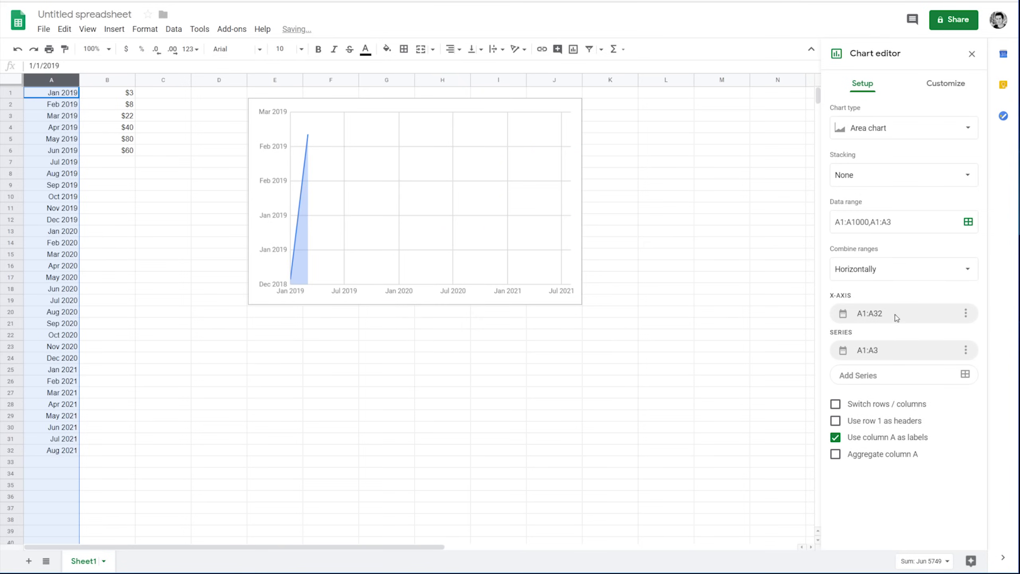
# Step: Change the series range to column B's dividend amounts and close the chart editor
pyautogui.click(965, 349)
pyautogui.click(954, 374)
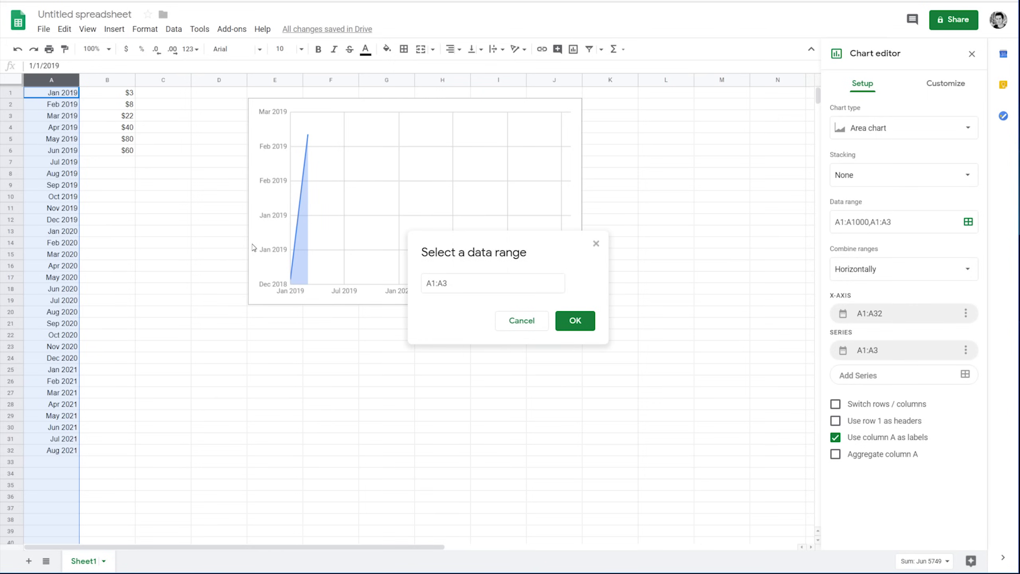
pyautogui.click(108, 83)
pyautogui.click(575, 321)
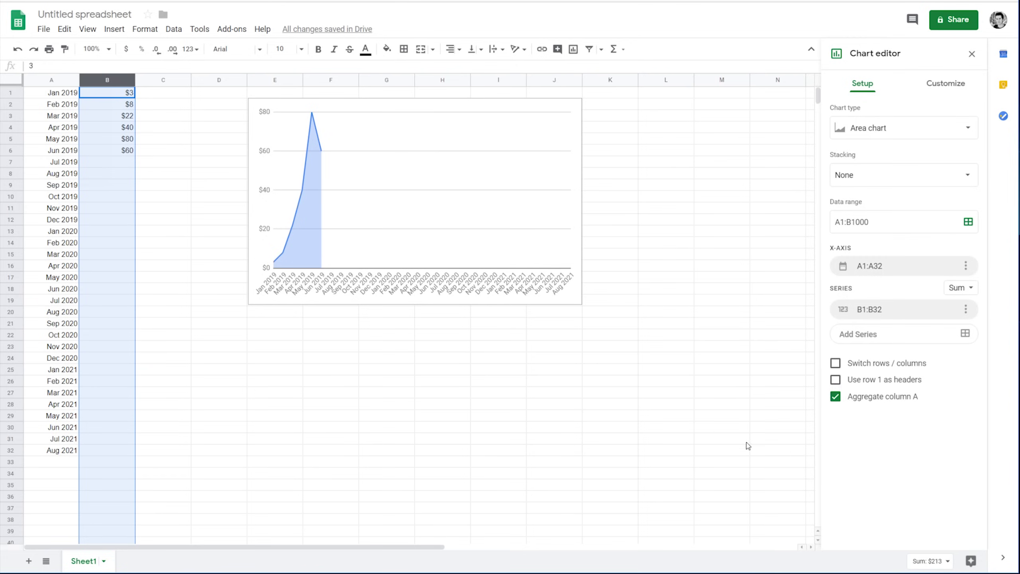
pyautogui.click(498, 346)
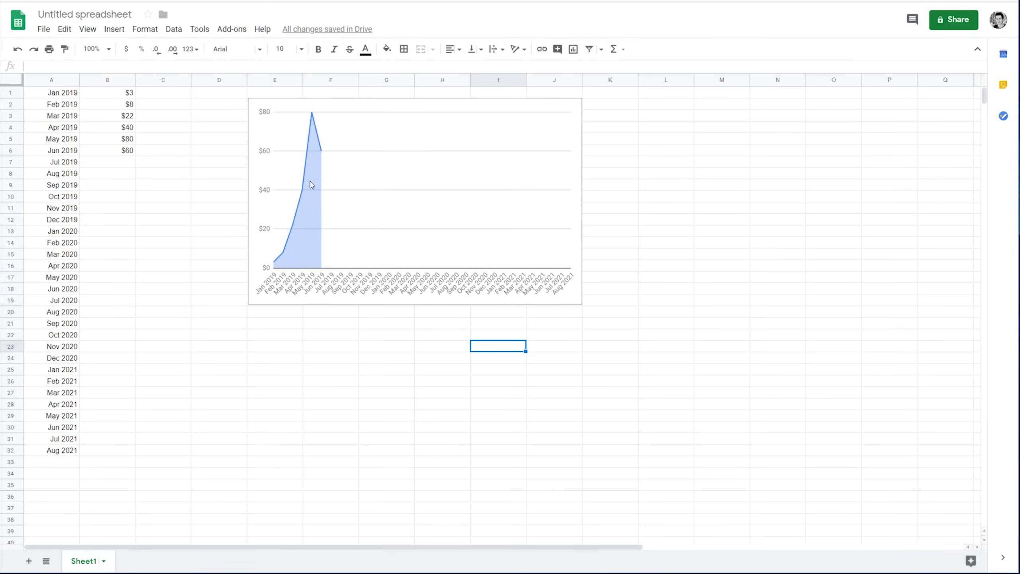
# Step: Clear the 2020 and 2021 dates from column A, keeping only 2019 months
pyautogui.click(128, 379)
pyautogui.click(96, 470)
pyautogui.moveTo(64, 468); pyautogui.dragTo(57, 237)
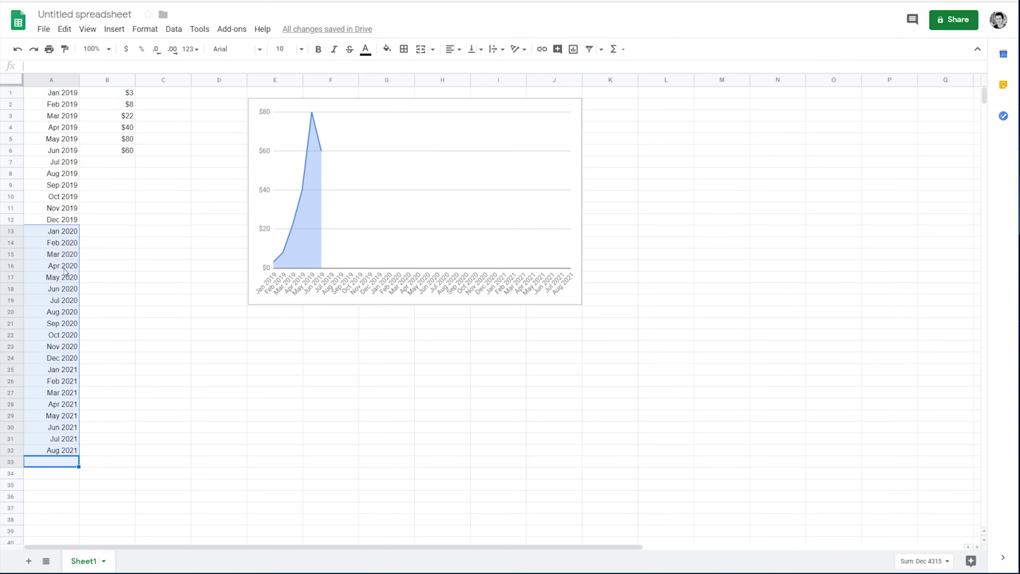
pyautogui.press('Delete')
pyautogui.click(234, 403)
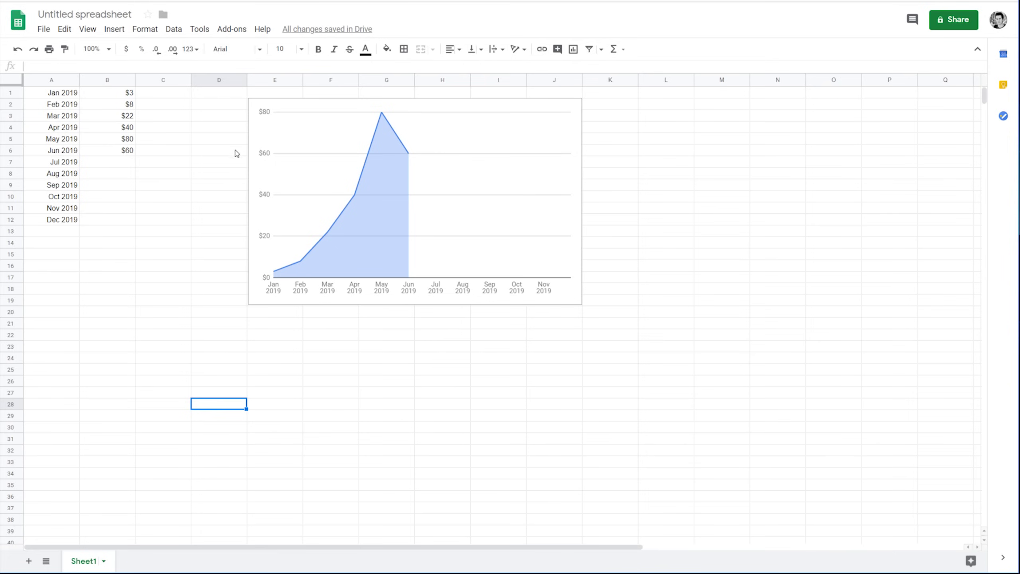
# Step: Enter $120 in B7 as July 2019's dividend, then click an empty cell
pyautogui.click(107, 164)
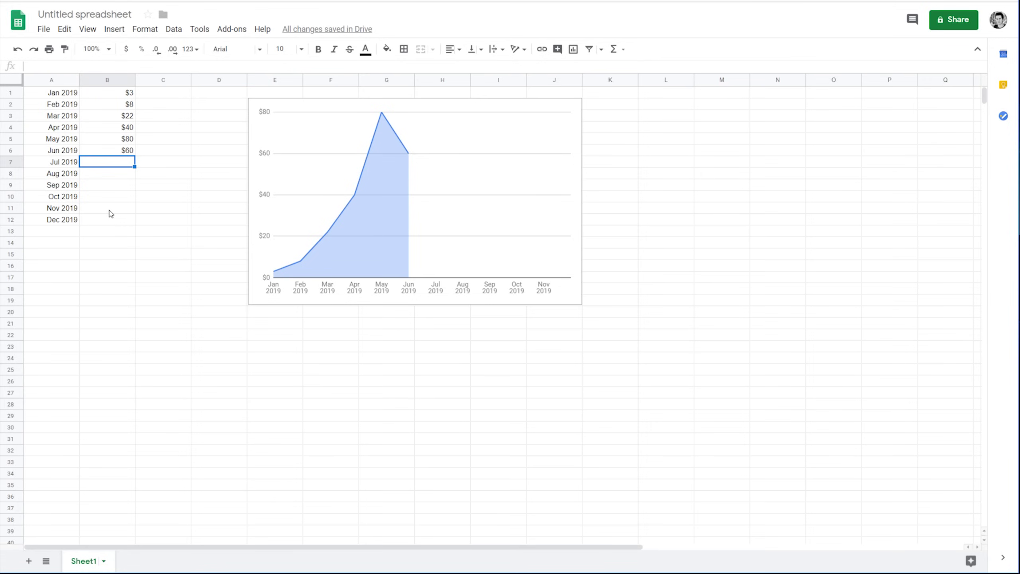
pyautogui.write('$120')
pyautogui.press('Return')
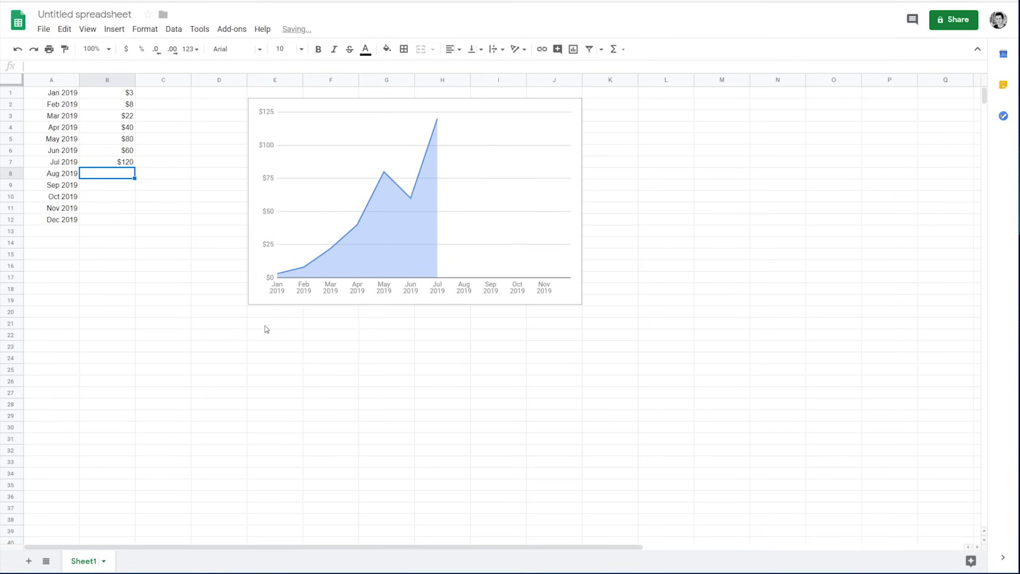
pyautogui.click(266, 328)
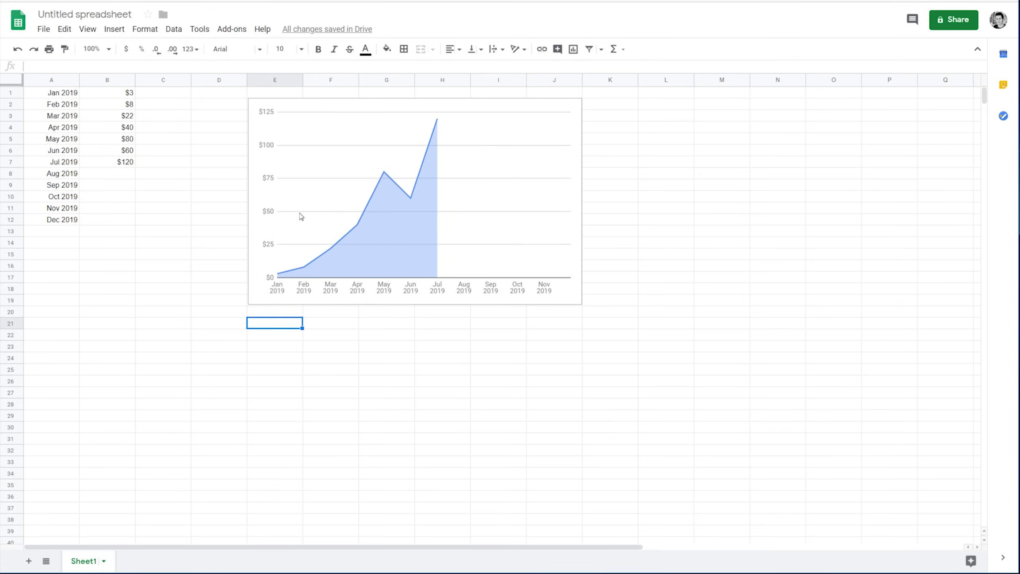
pyautogui.click(213, 254)
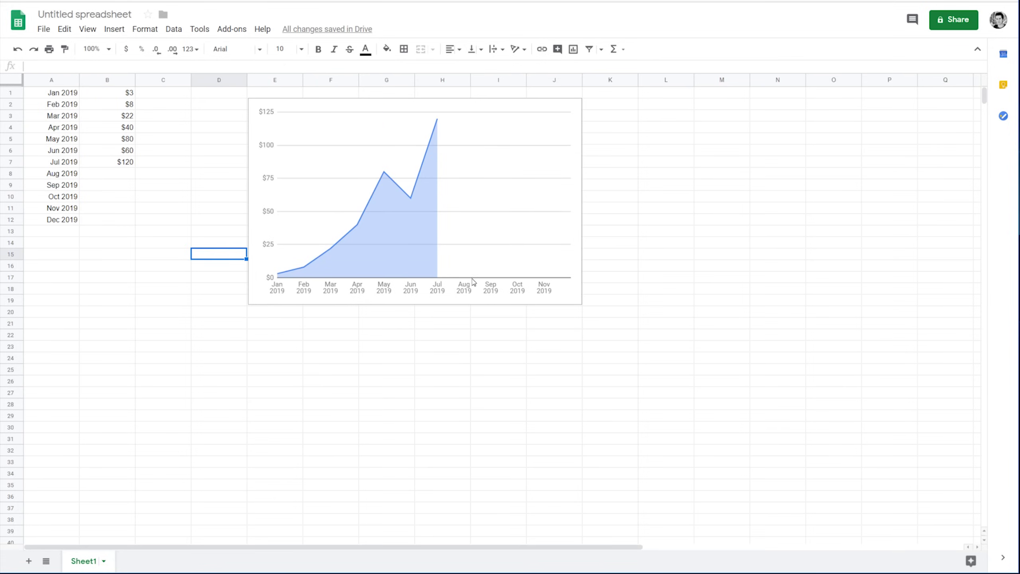
pyautogui.click(468, 337)
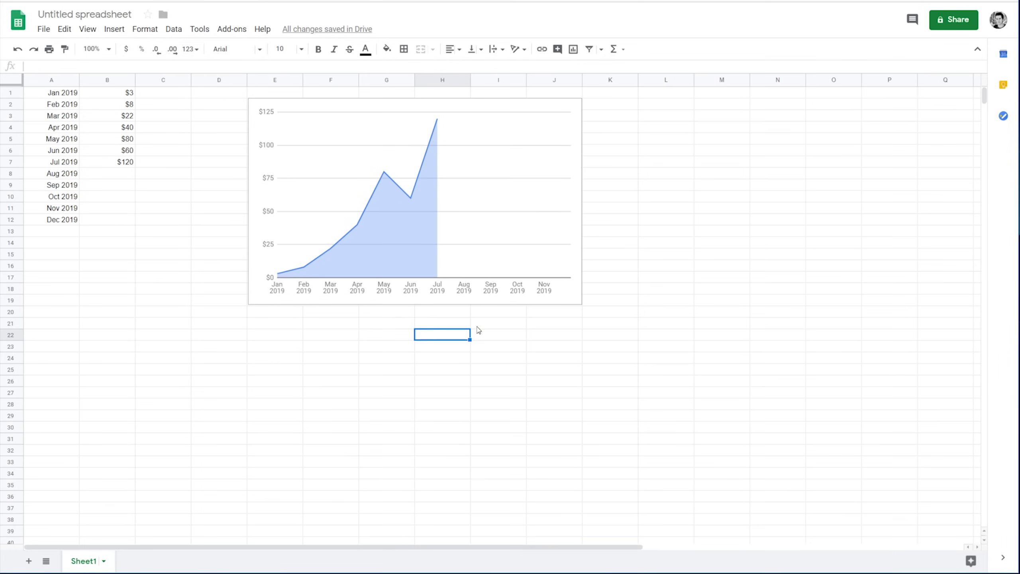
# Step: Open the area chart's editor at the Chart & axis titles settings
pyautogui.click(502, 129)
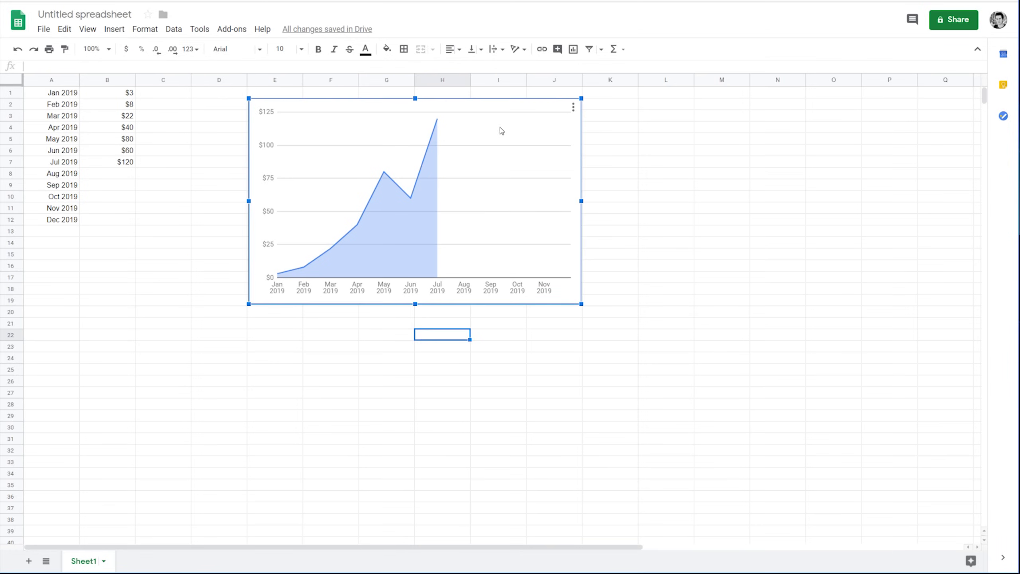
pyautogui.click(572, 107)
pyautogui.click(534, 134)
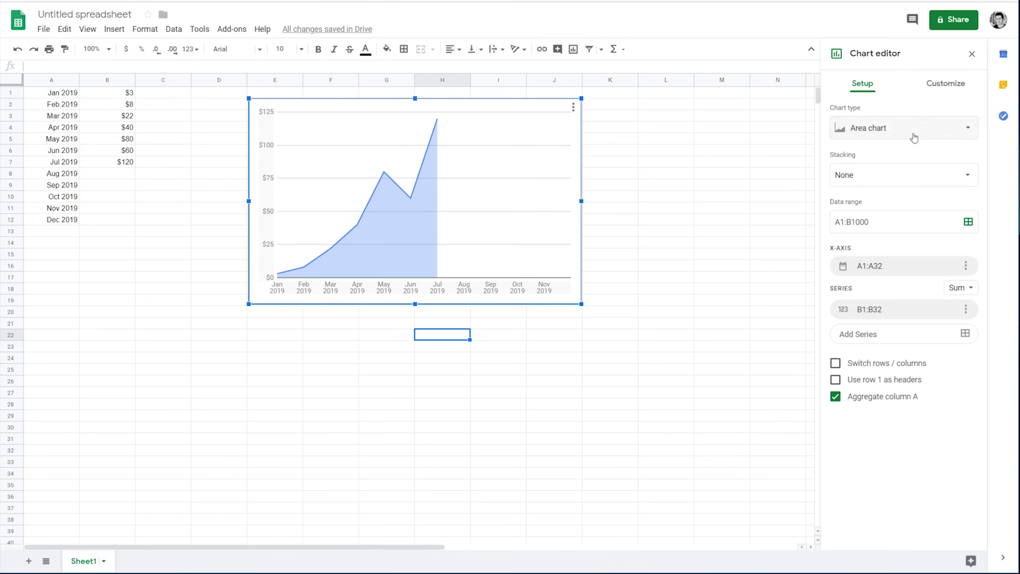
pyautogui.click(949, 88)
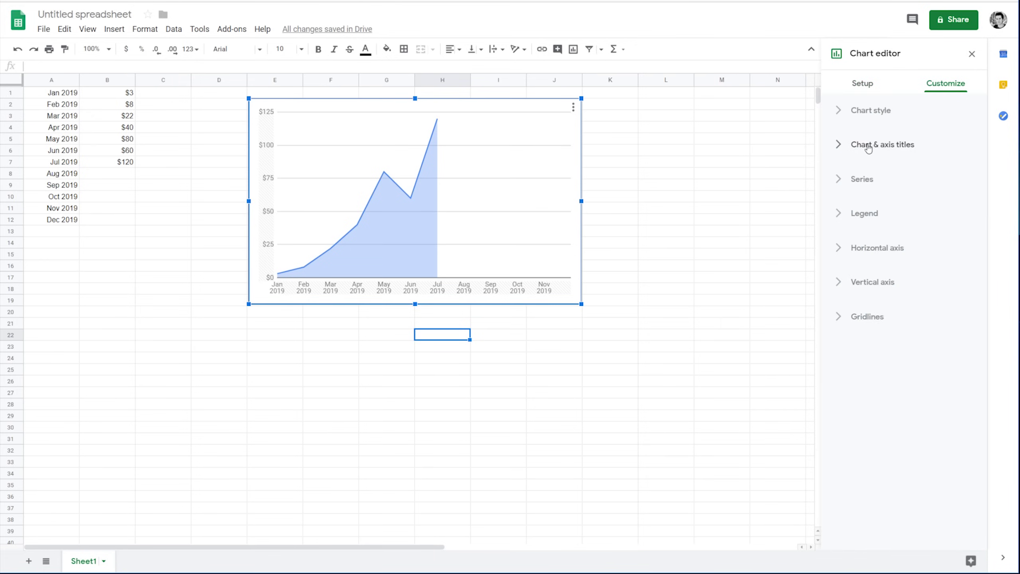
pyautogui.click(901, 149)
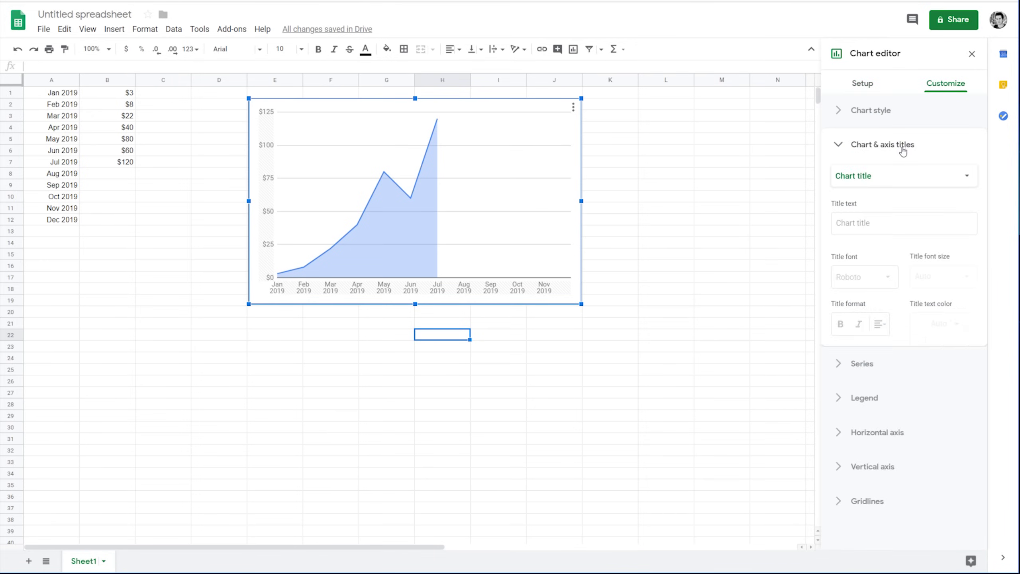
# Step: Title the chart 'Monthly Dividends' at font size 14, centred, then deselect it
pyautogui.click(871, 222)
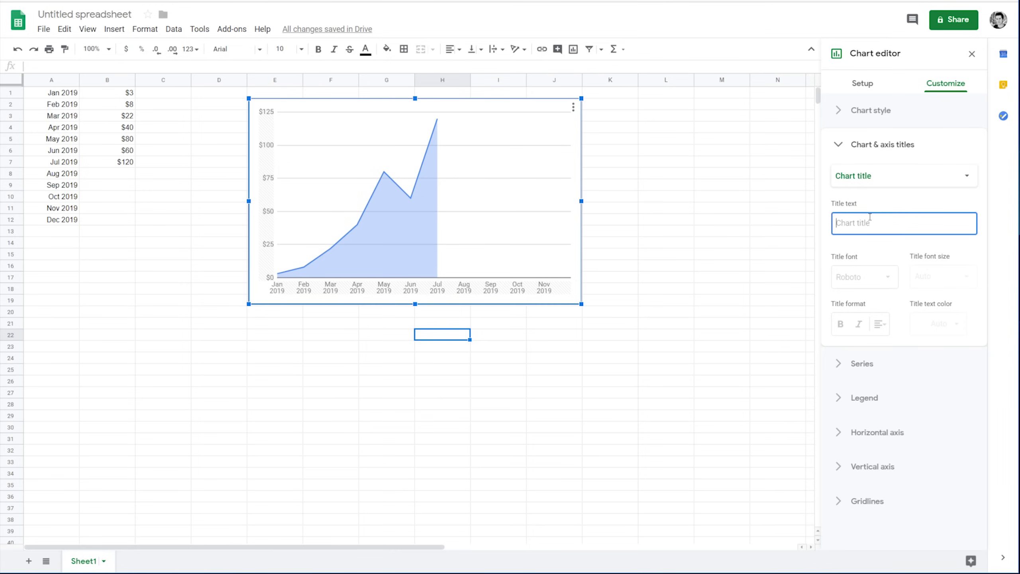
pyautogui.write('Mont')
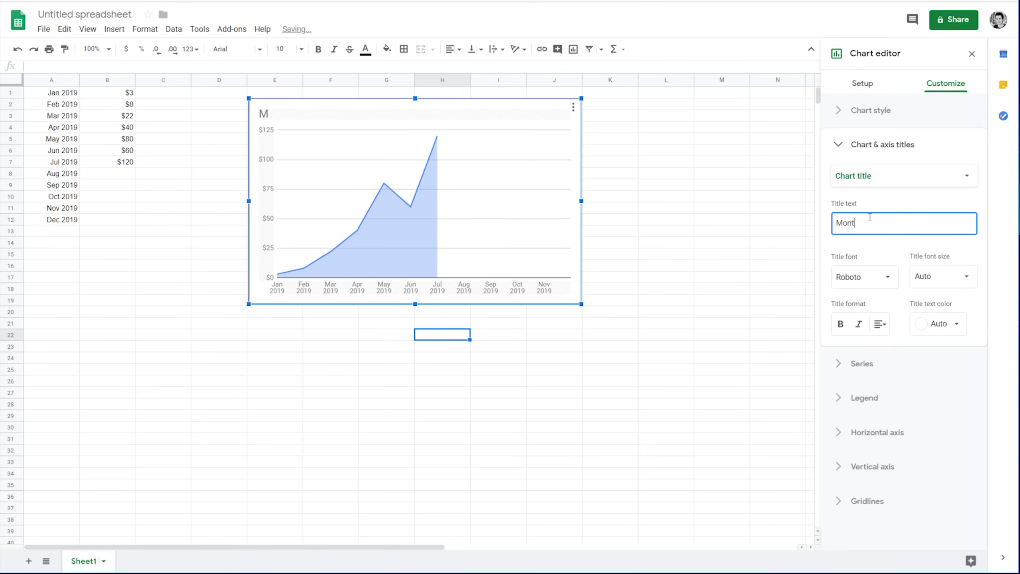
pyautogui.write('hly Dividends')
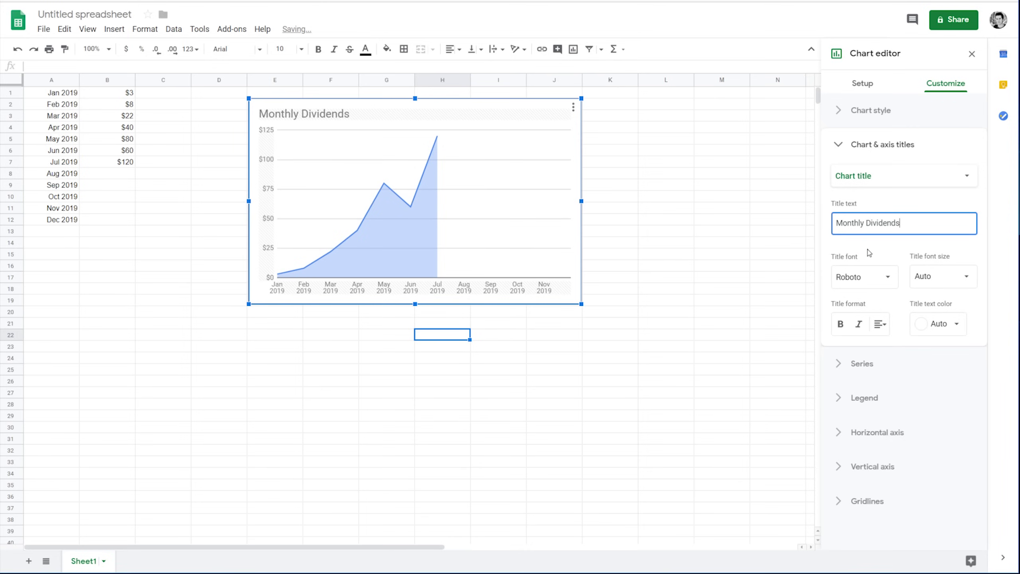
pyautogui.click(971, 284)
pyautogui.click(936, 398)
pyautogui.click(880, 324)
pyautogui.click(897, 346)
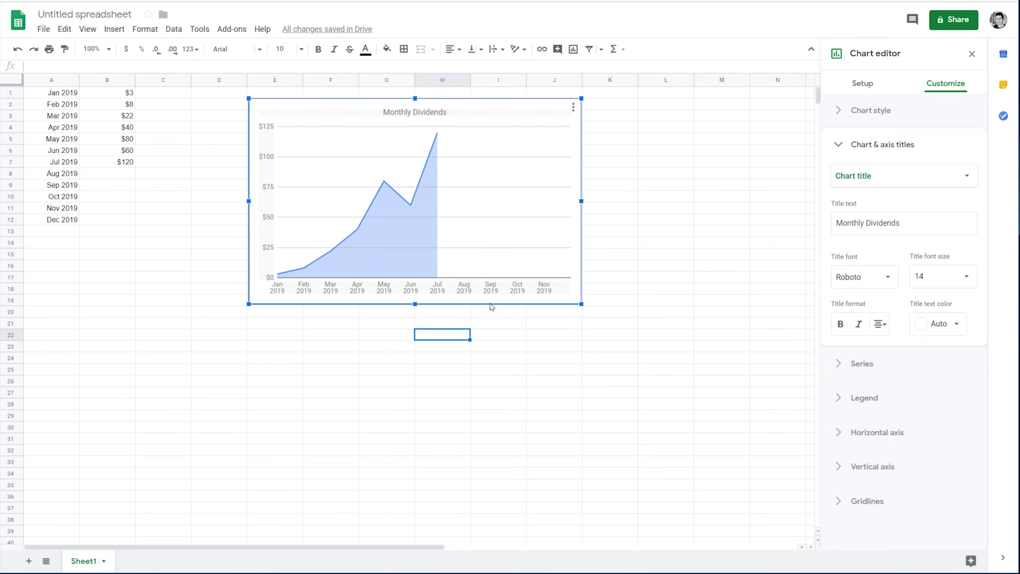
pyautogui.click(531, 349)
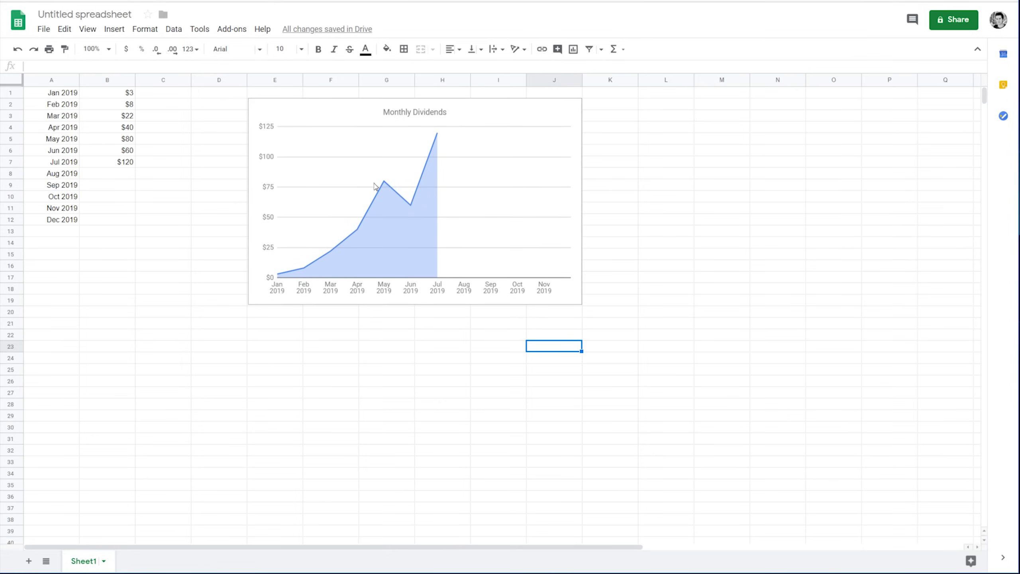
pyautogui.click(380, 335)
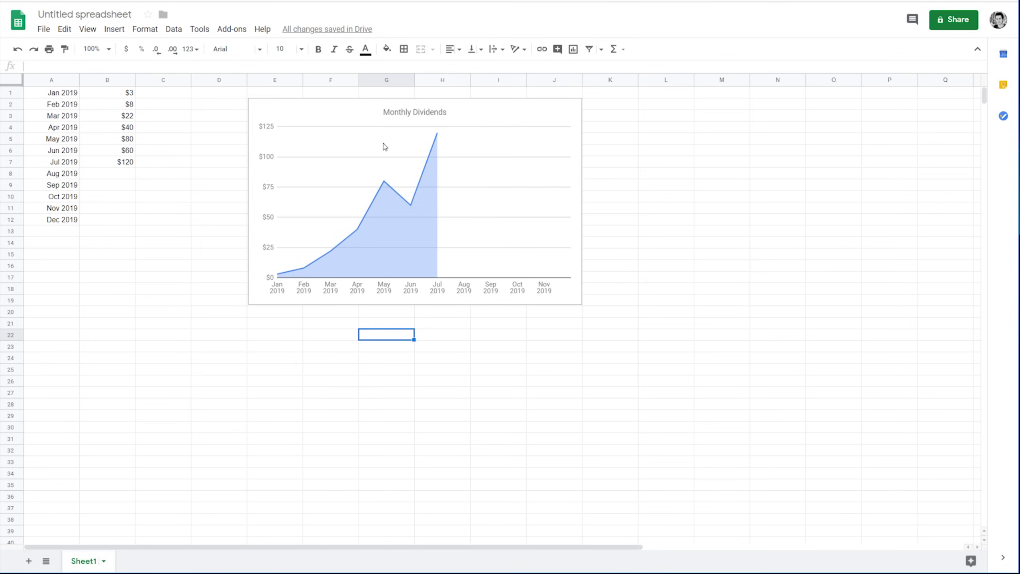
# Step: Open the area chart's Series settings and toggle a trendline on, then off again
pyautogui.click(513, 120)
pyautogui.doubleClick(570, 112)
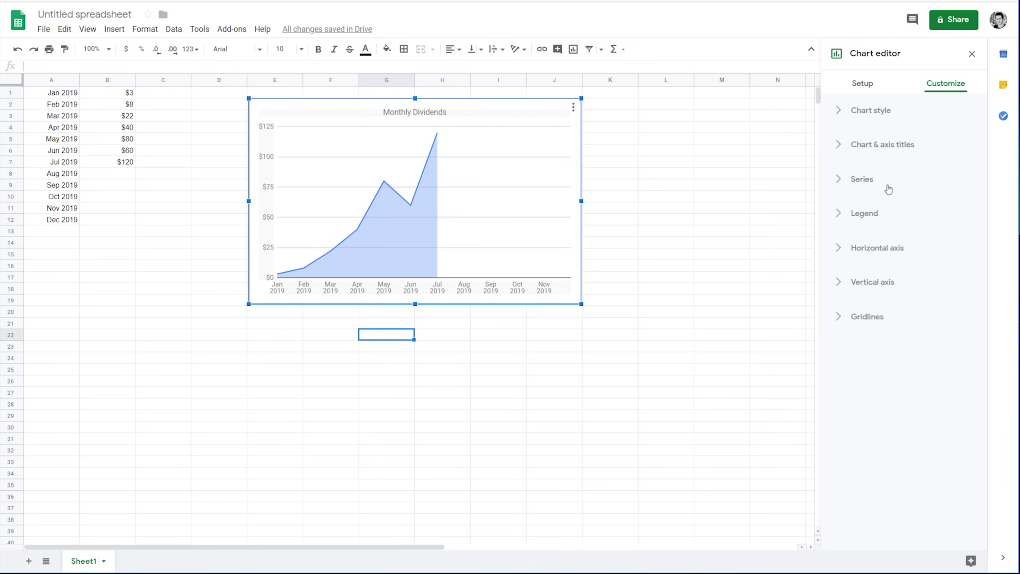
pyautogui.click(860, 182)
pyautogui.scroll(-4, 872, 225)
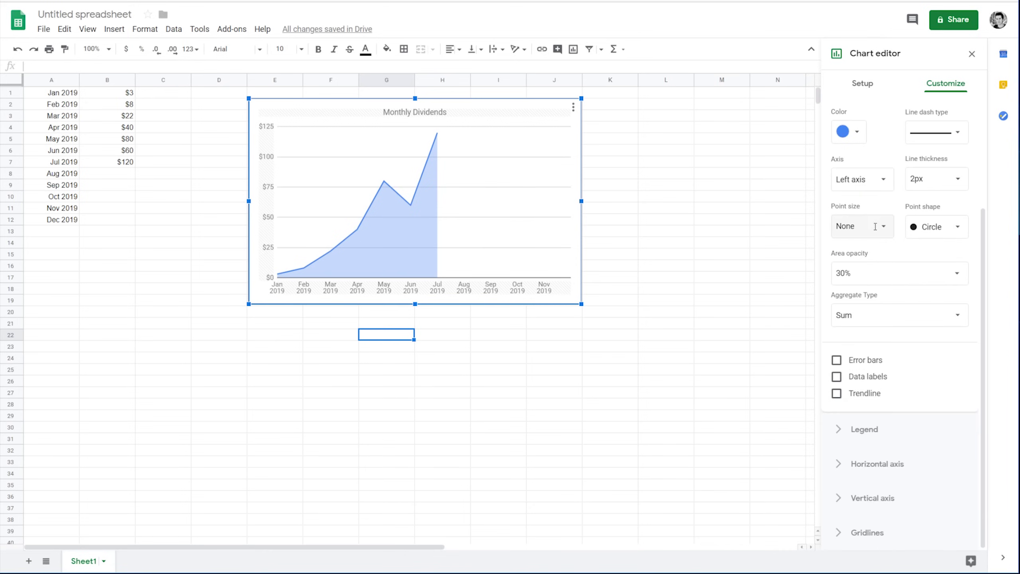
pyautogui.click(838, 394)
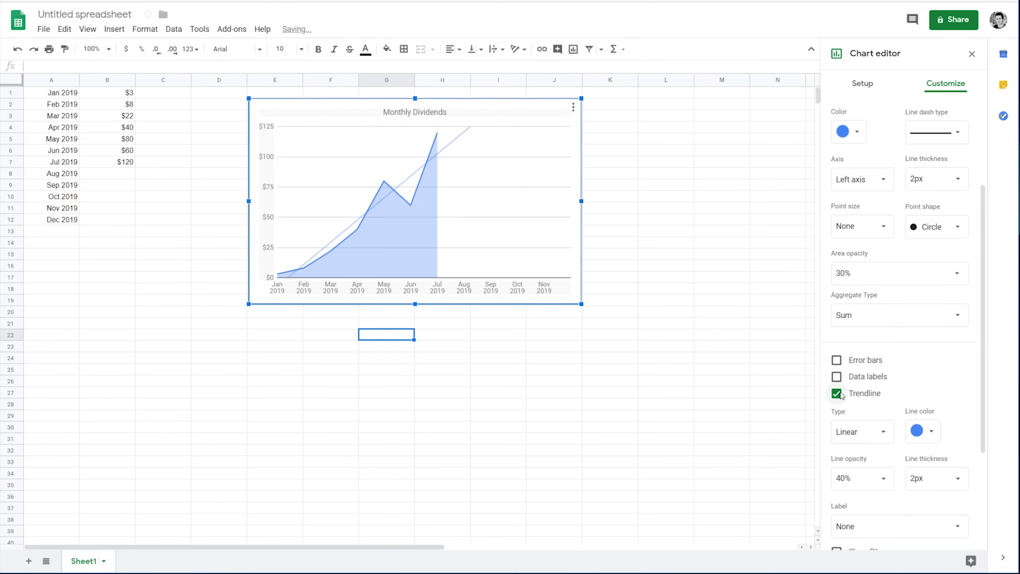
pyautogui.click(837, 393)
# Step: Turn on data labels for the series' points
pyautogui.scroll(3, 841, 395)
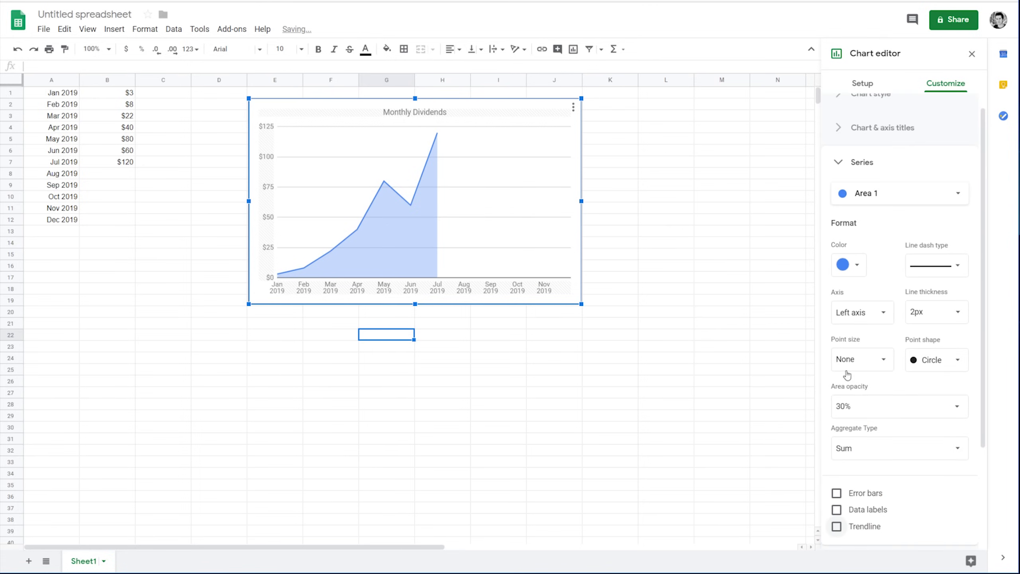
pyautogui.scroll(1, 879, 297)
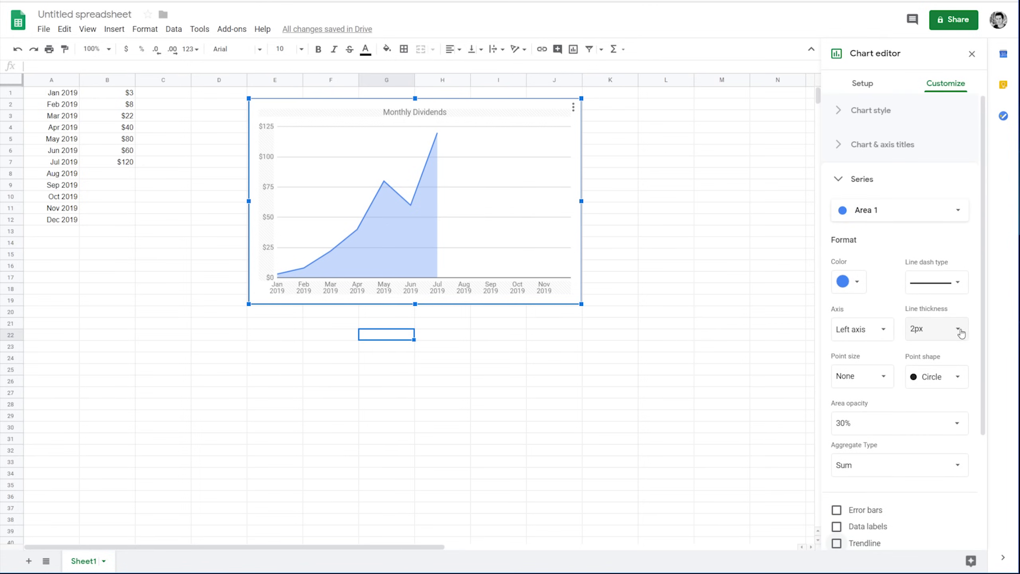
pyautogui.scroll(-2, 963, 334)
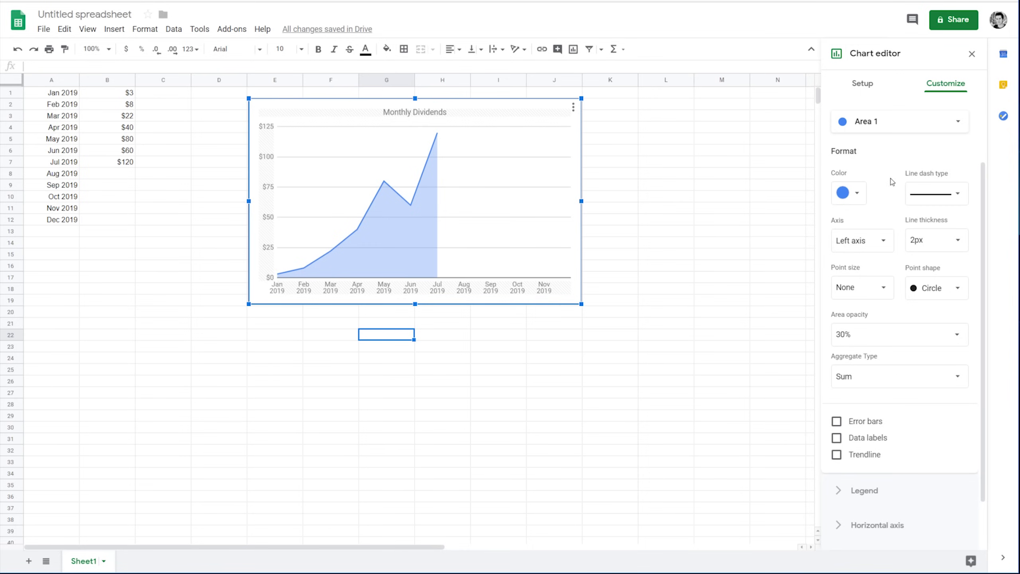
pyautogui.scroll(2, 889, 182)
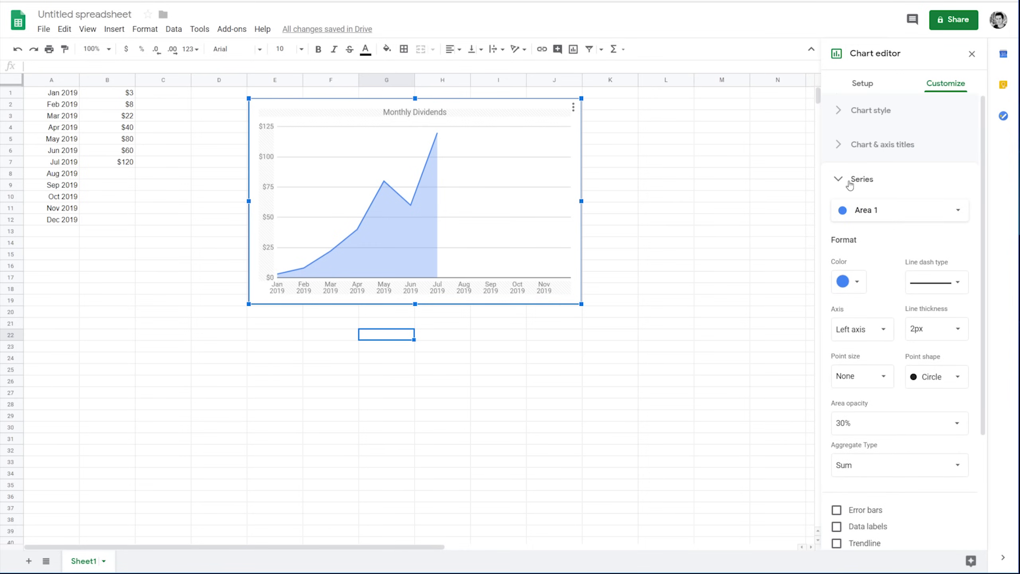
pyautogui.scroll(-2, 885, 255)
pyautogui.click(836, 438)
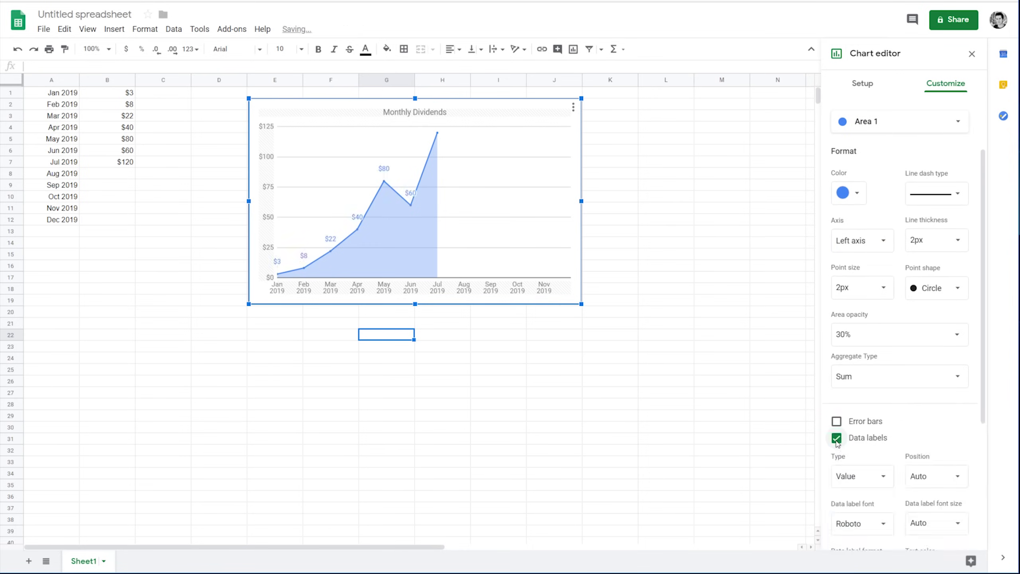
# Step: Set the data label position to Left and close the chart editor
pyautogui.scroll(2, 836, 441)
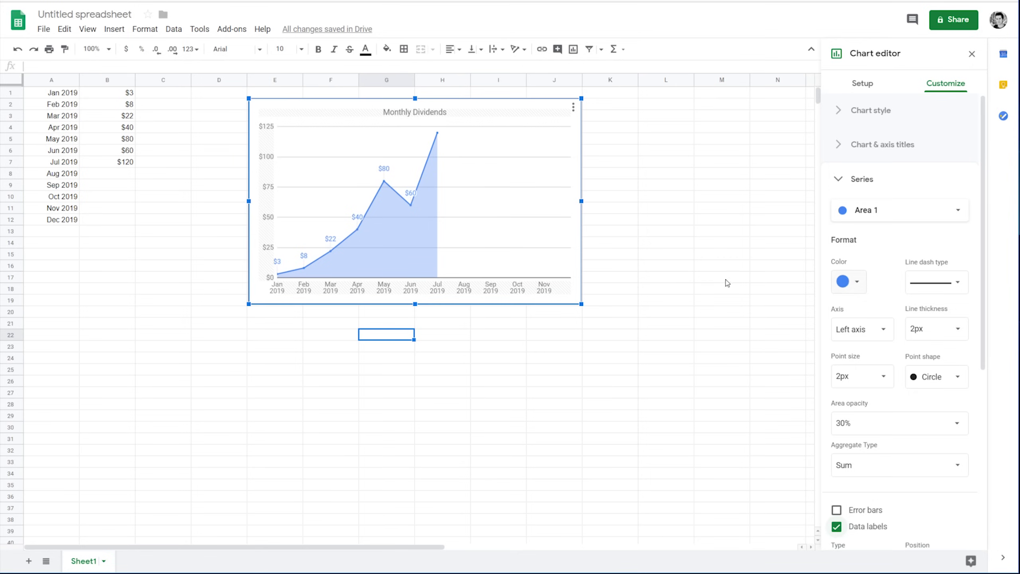
pyautogui.scroll(-1, 883, 245)
pyautogui.scroll(-6, 883, 246)
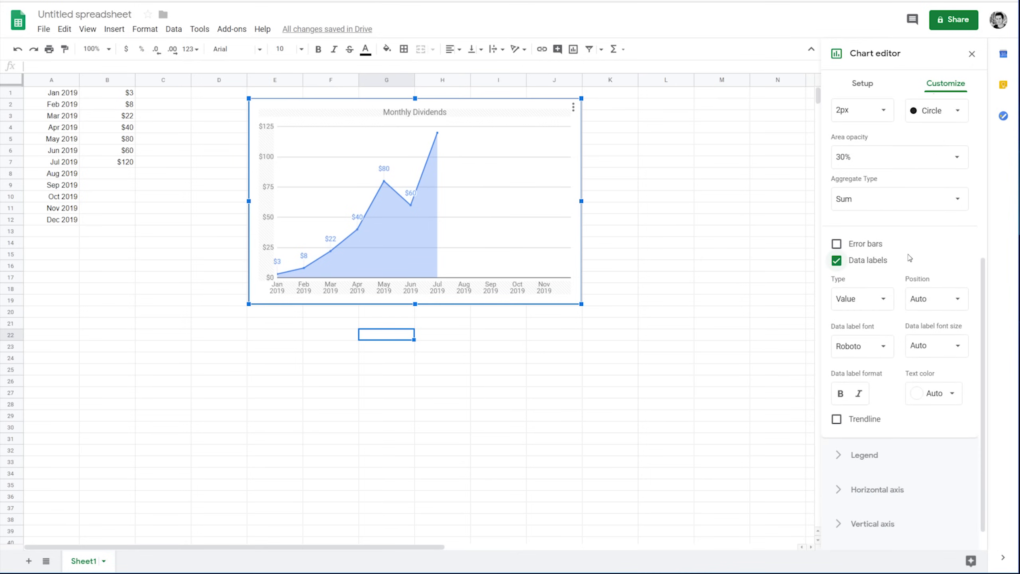
pyautogui.click(955, 300)
pyautogui.click(941, 319)
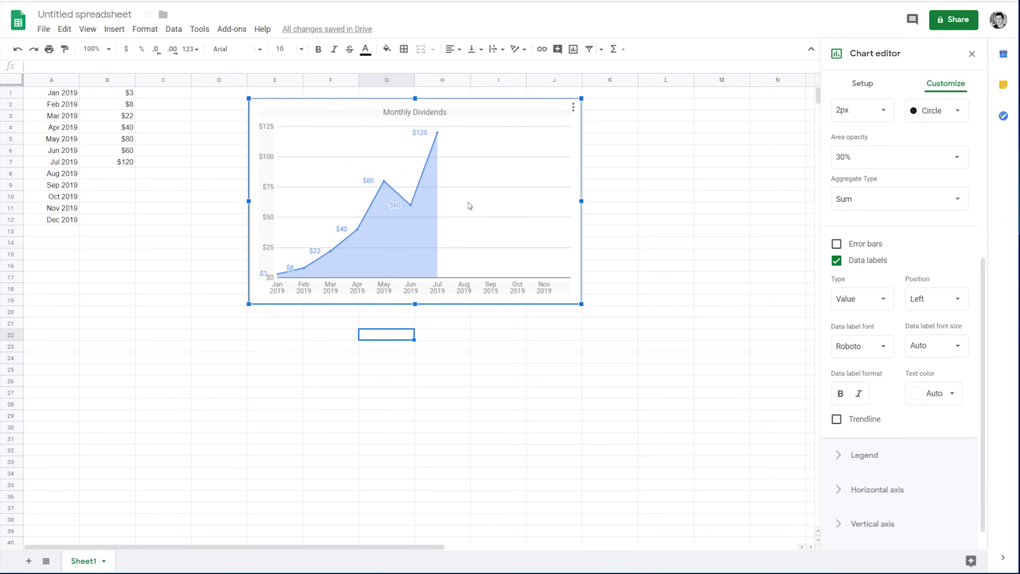
pyautogui.click(710, 297)
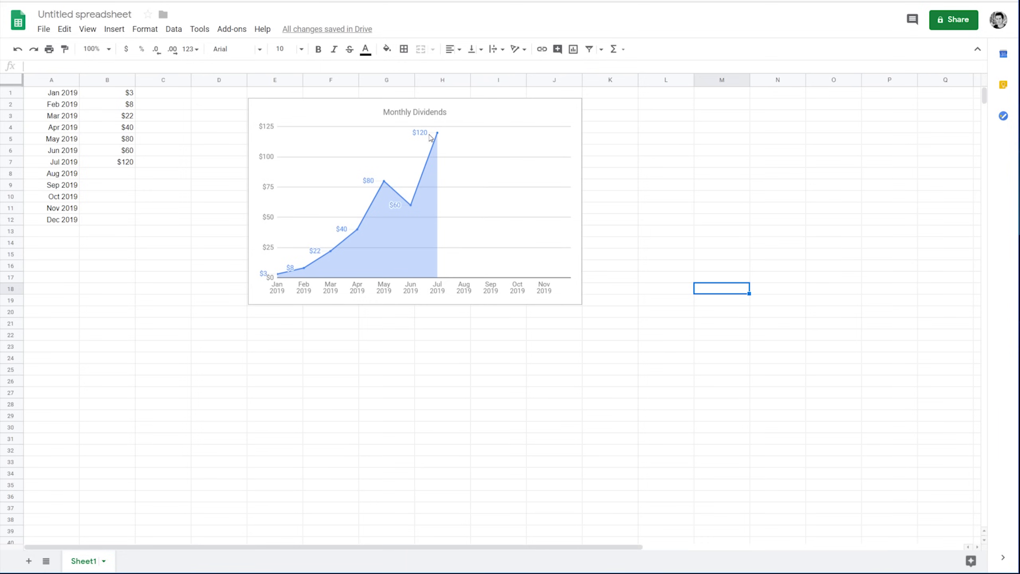
# Step: Copy the Monthly Dividends area chart from its options menu
pyautogui.click(596, 338)
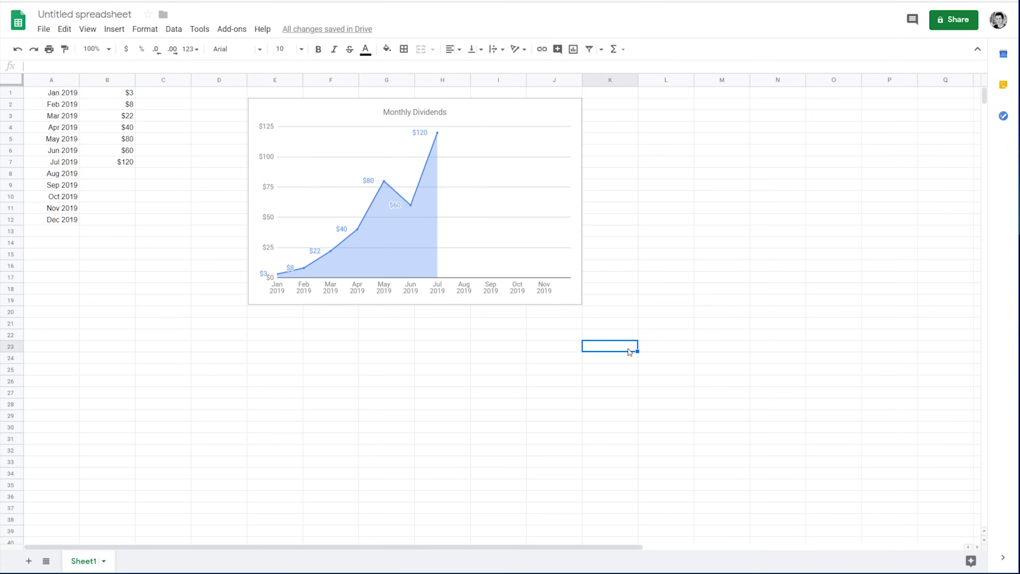
pyautogui.click(450, 356)
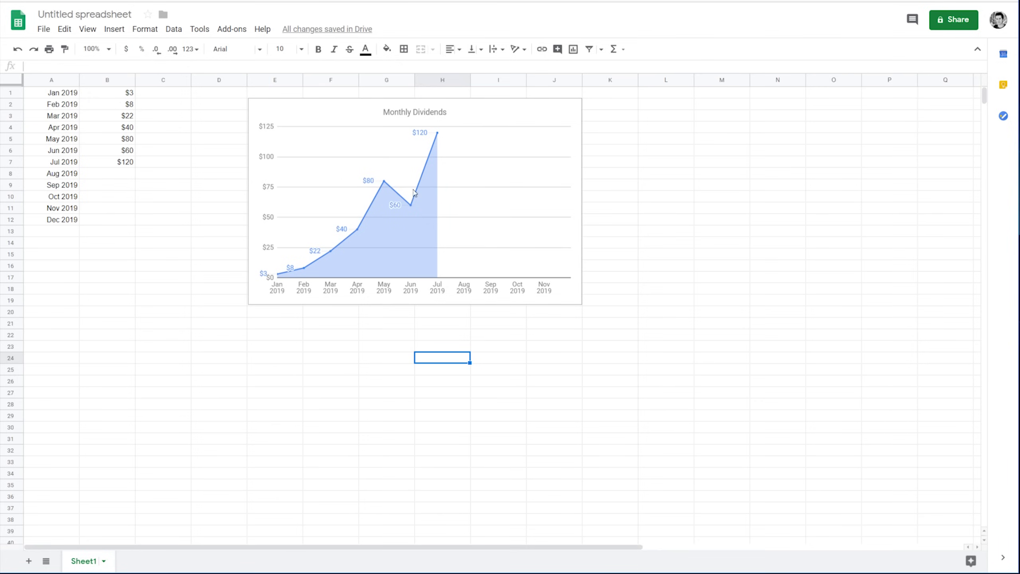
pyautogui.press('Right')
pyautogui.press('Right')
pyautogui.press('Down')
pyautogui.click(556, 115)
pyautogui.click(574, 108)
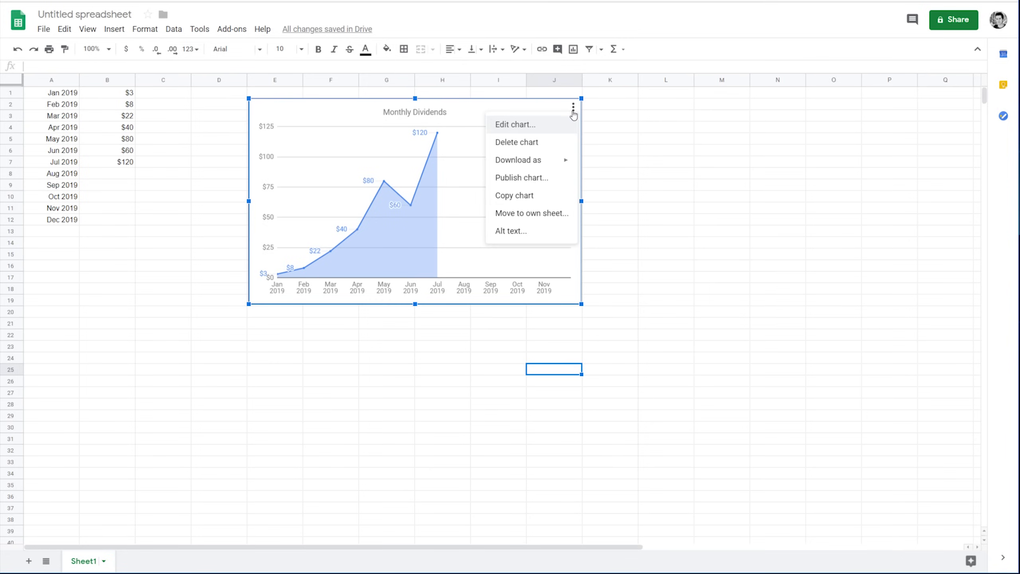
pyautogui.click(541, 197)
# Step: Paste the chart copy at cell L2 and align it beside the original
pyautogui.click(650, 109)
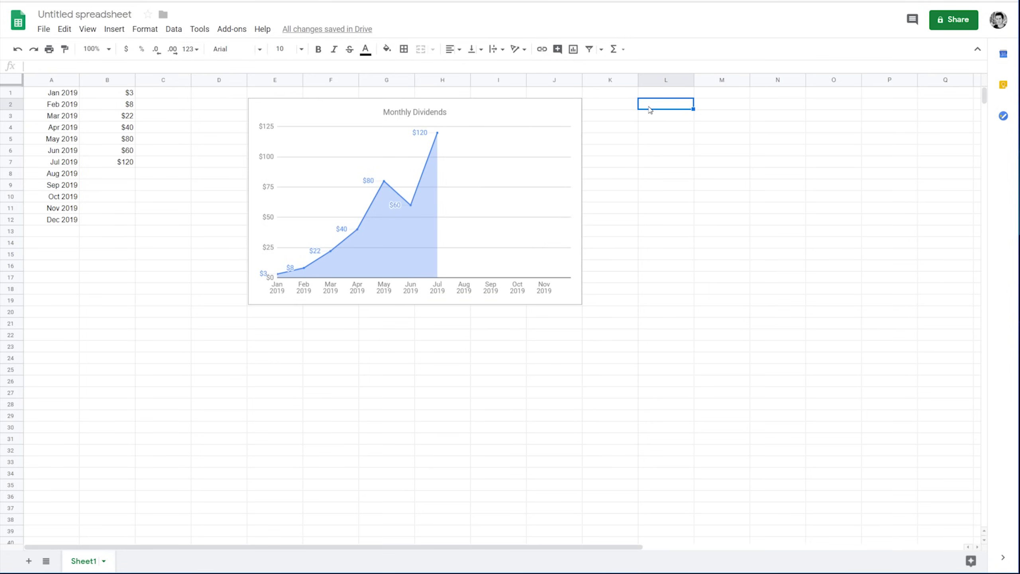
pyautogui.rightClick(649, 109)
pyautogui.press('Escape')
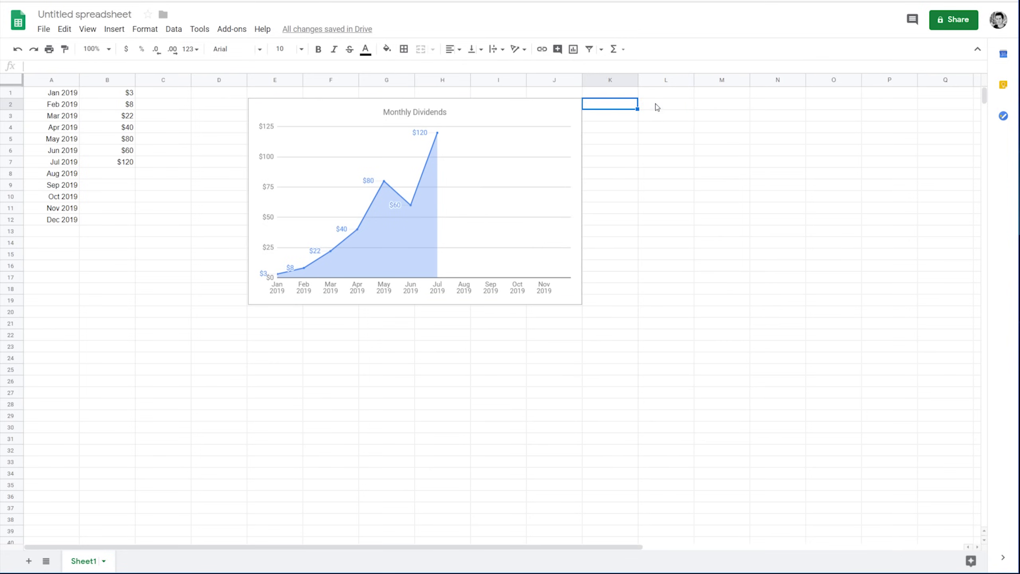
pyautogui.rightClick(654, 107)
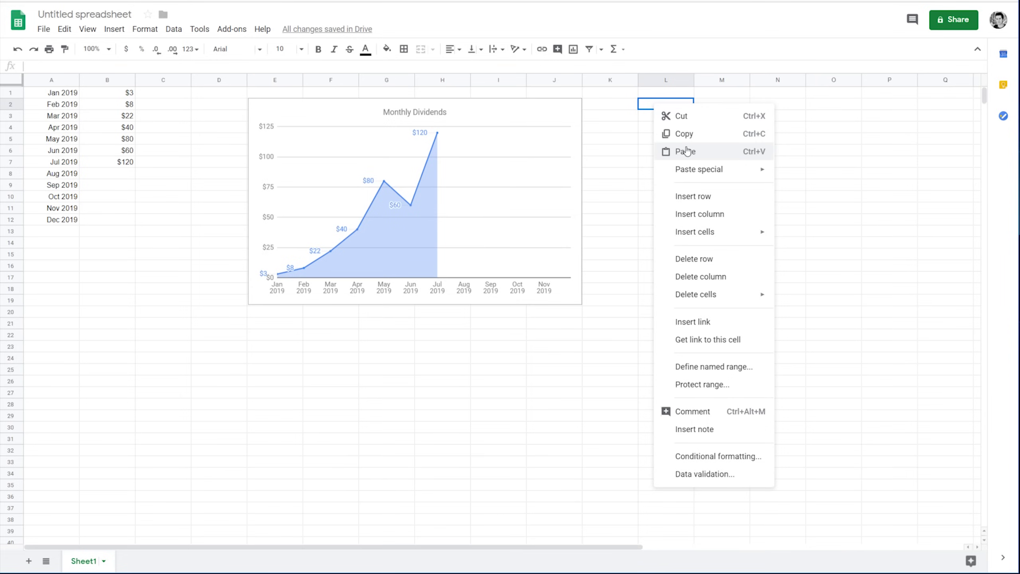
pyautogui.click(708, 155)
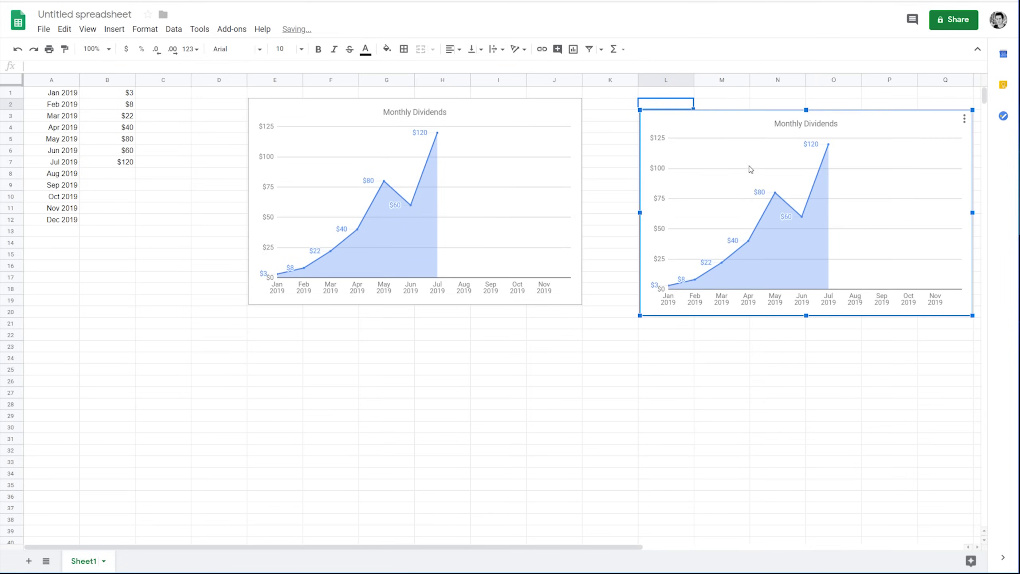
pyautogui.moveTo(725, 134); pyautogui.dragTo(726, 109)
pyautogui.click(631, 370)
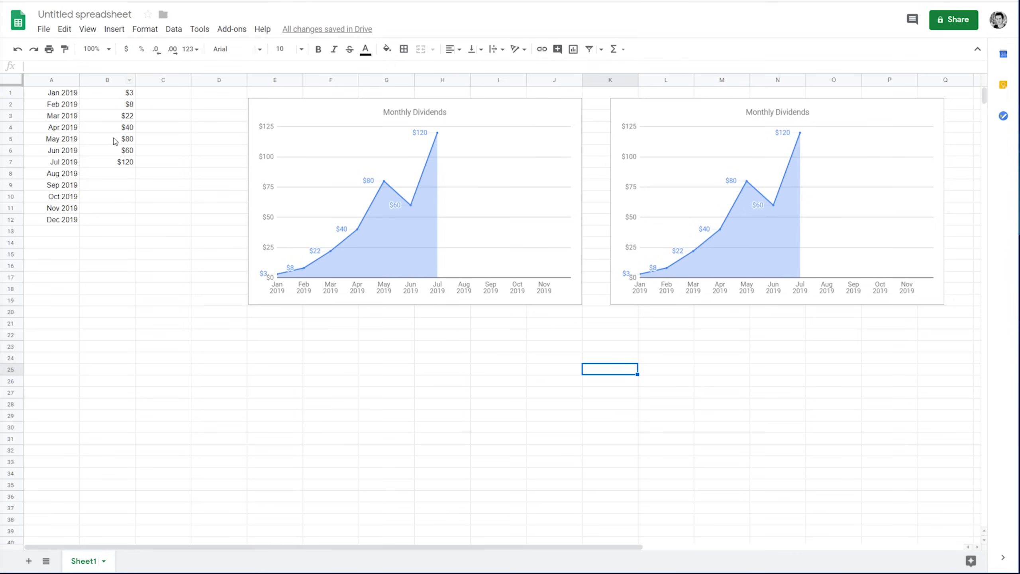
# Step: Enter the quarter labels Q1 2019 through Q4 2019 in cells C1–C4
pyautogui.click(169, 96)
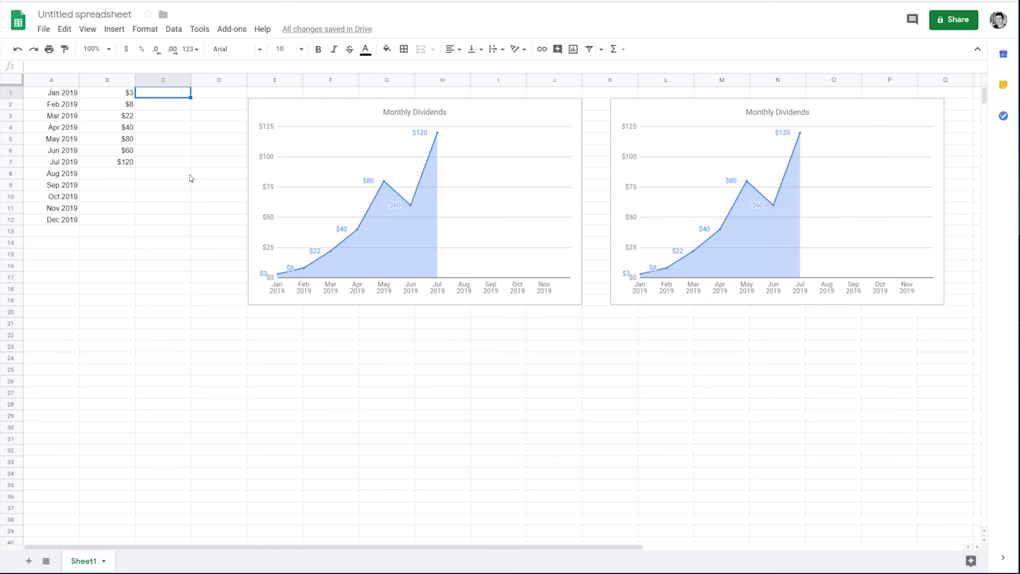
pyautogui.write('Q1 2019')
pyautogui.press('Return')
pyautogui.write('Q2 2019')
pyautogui.press('Return')
pyautogui.write('Q3 2019')
pyautogui.press('Return')
pyautogui.write('Q4 2019')
pyautogui.press('Return')
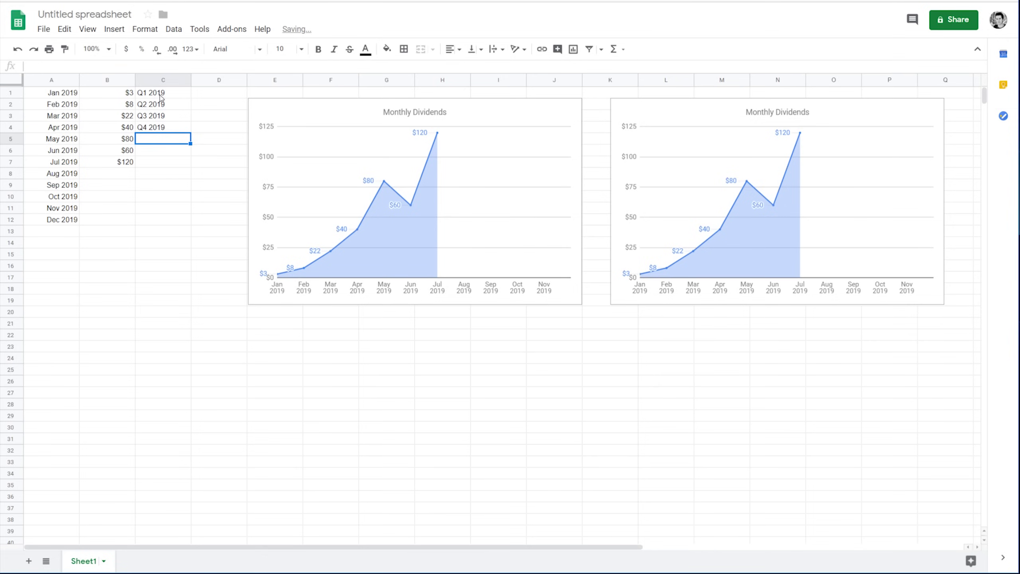
# Step: Fill D1–D4 with the quarterly amounts $34, $123, $180 and $213
pyautogui.click(226, 93)
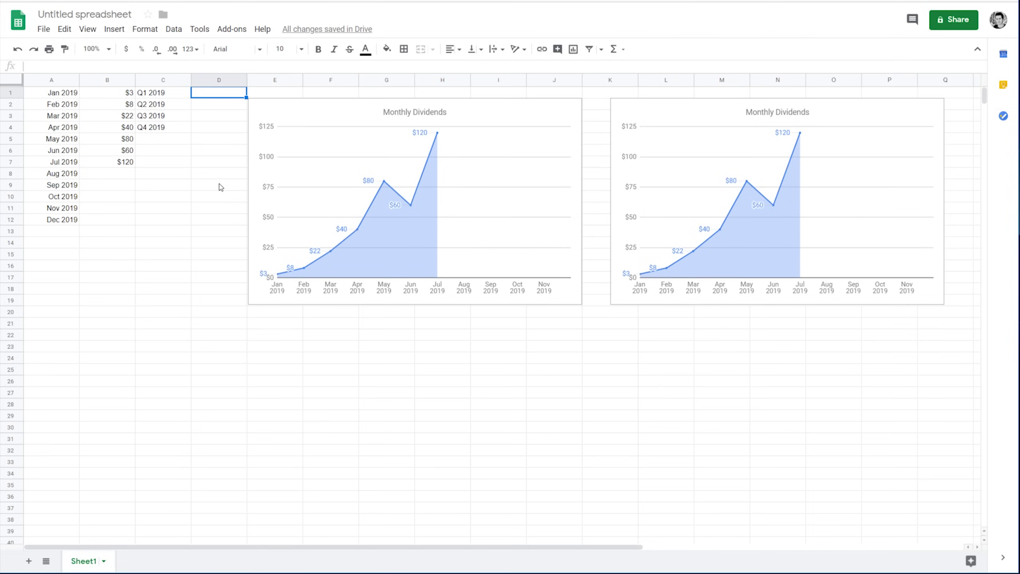
pyautogui.write('$34')
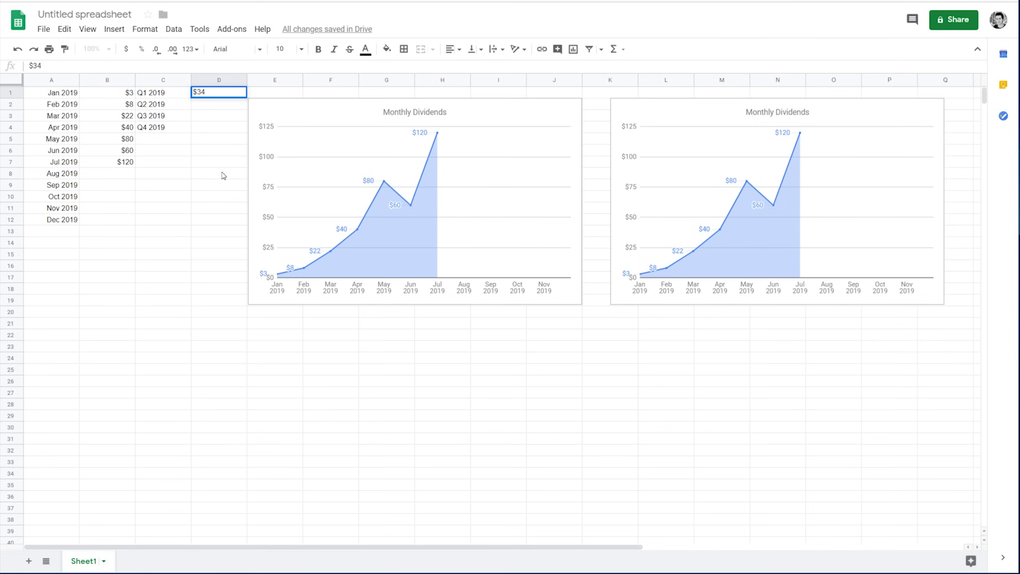
pyautogui.press('Return')
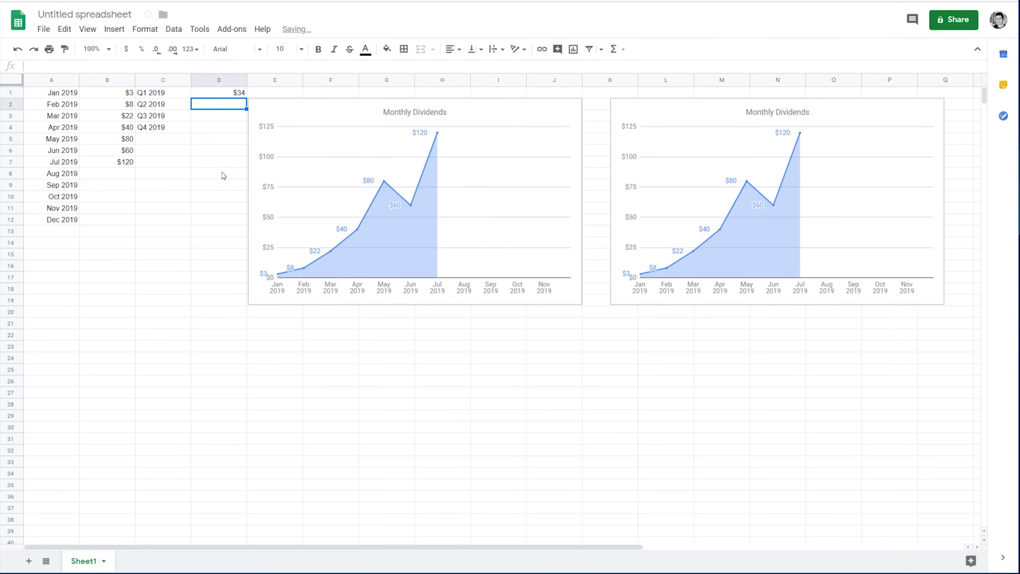
pyautogui.write('$123')
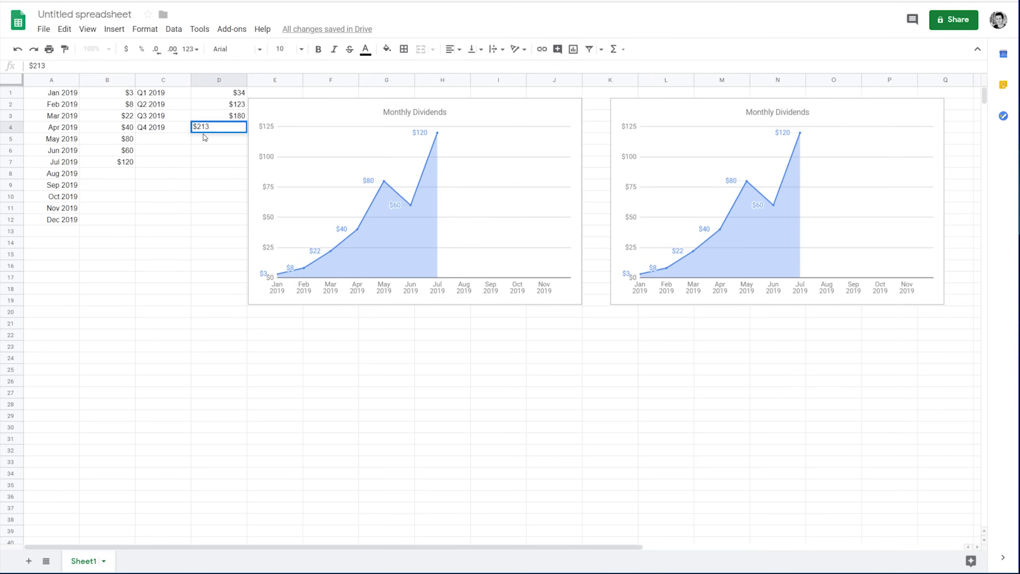
pyautogui.click(282, 355)
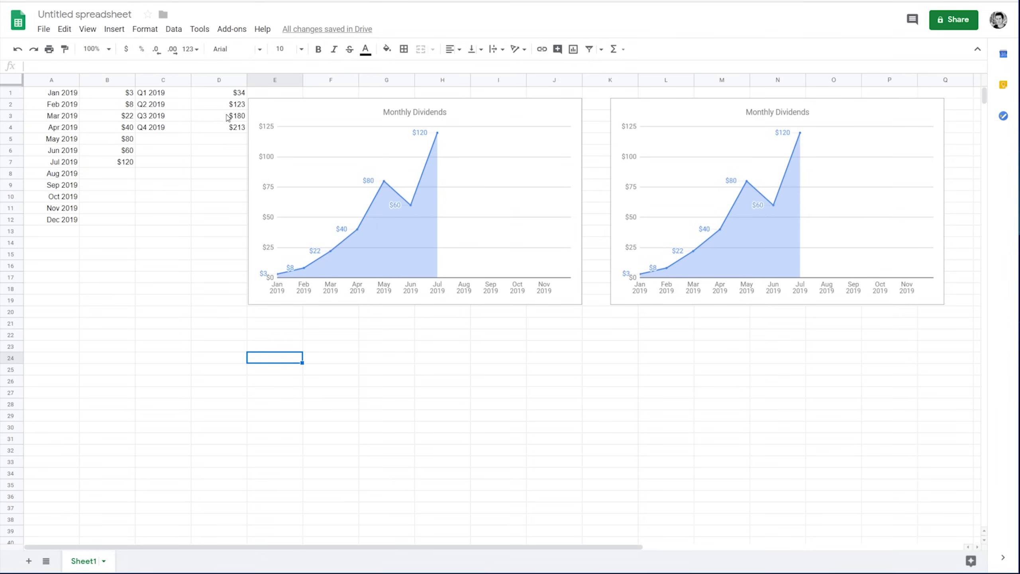
pyautogui.click(616, 347)
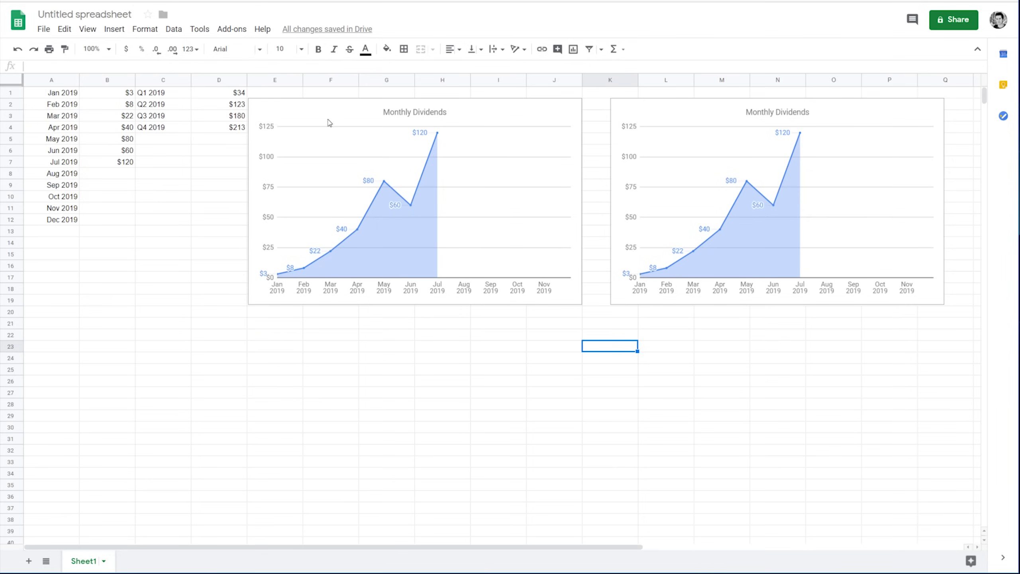
pyautogui.click(665, 141)
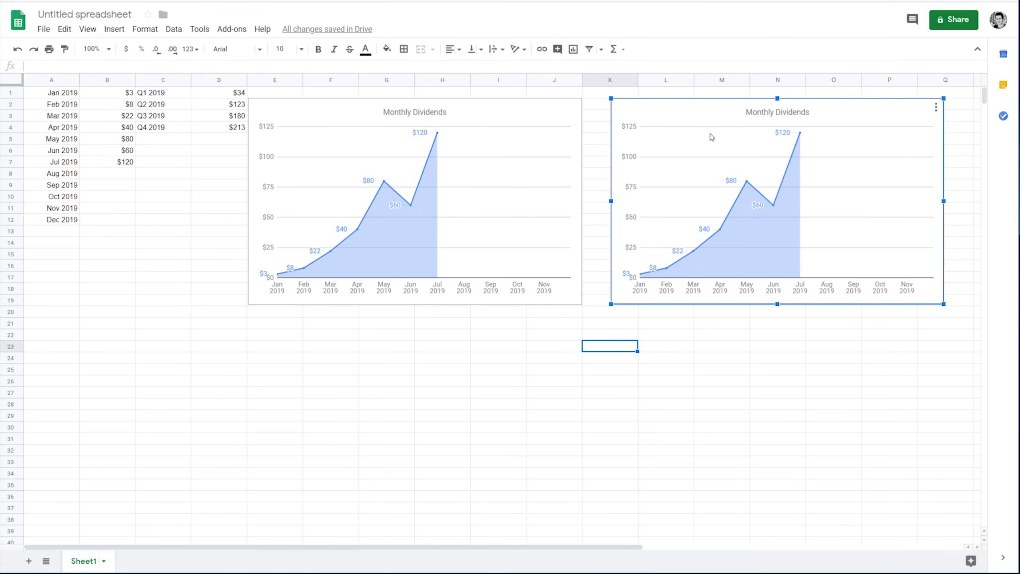
# Step: Change the copied chart's type to a column chart
pyautogui.click(936, 109)
pyautogui.click(886, 128)
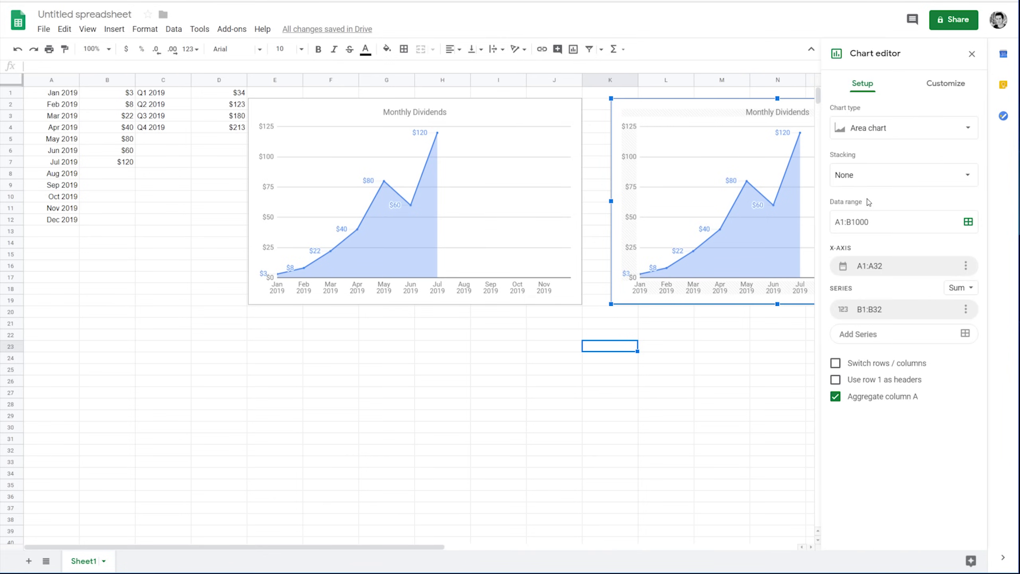
pyautogui.click(919, 134)
pyautogui.scroll(-1, 930, 205)
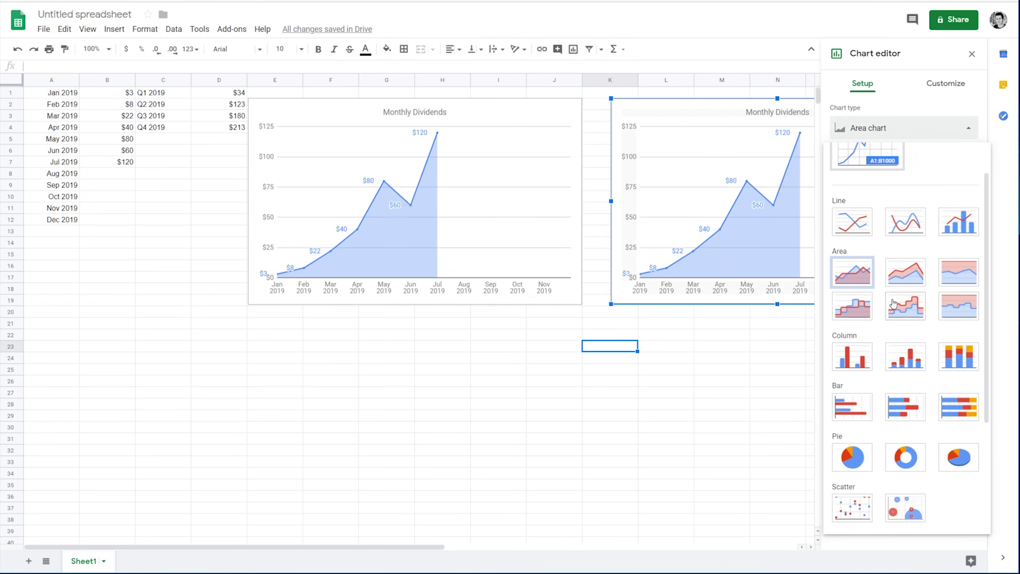
pyautogui.click(860, 357)
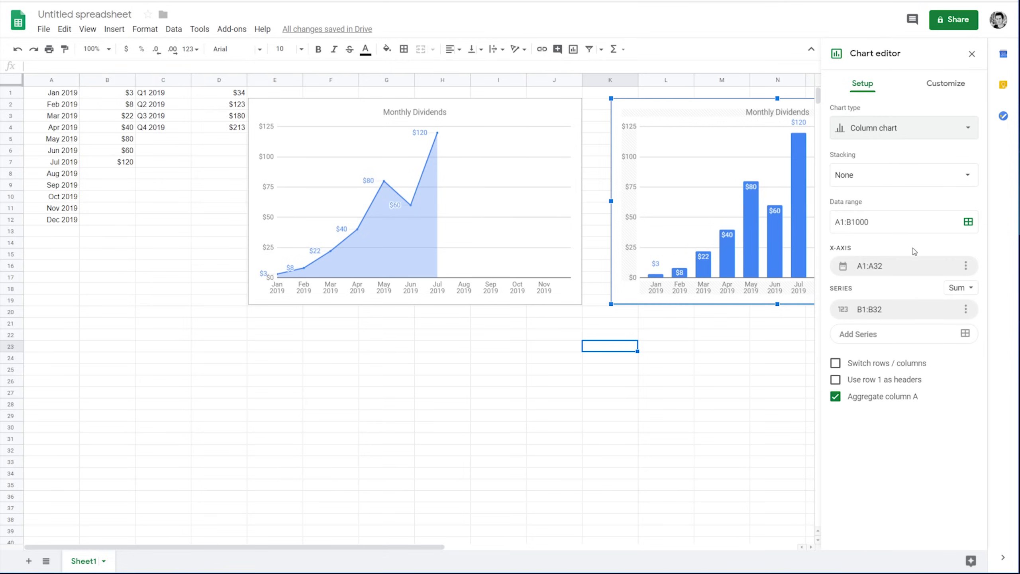
# Step: Set the chart's X-axis range to column C and its series range to column D
pyautogui.click(965, 267)
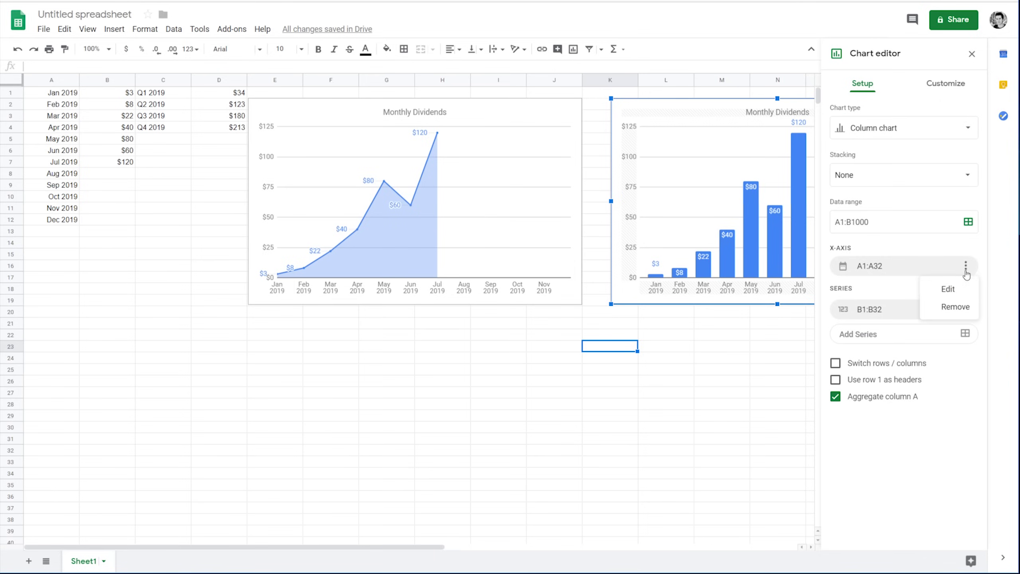
pyautogui.click(951, 290)
pyautogui.click(168, 83)
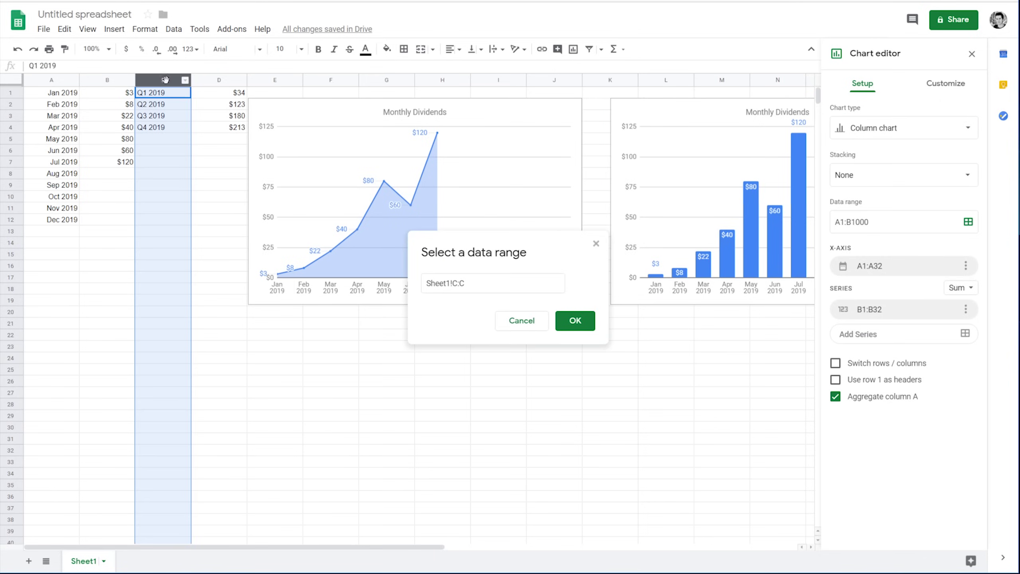
pyautogui.click(575, 320)
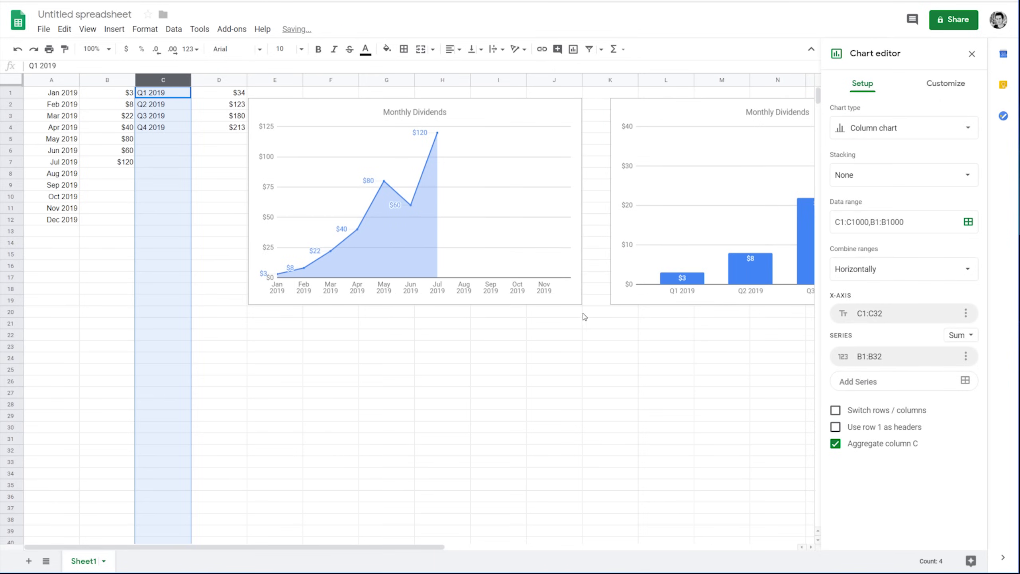
pyautogui.click(966, 356)
pyautogui.click(950, 379)
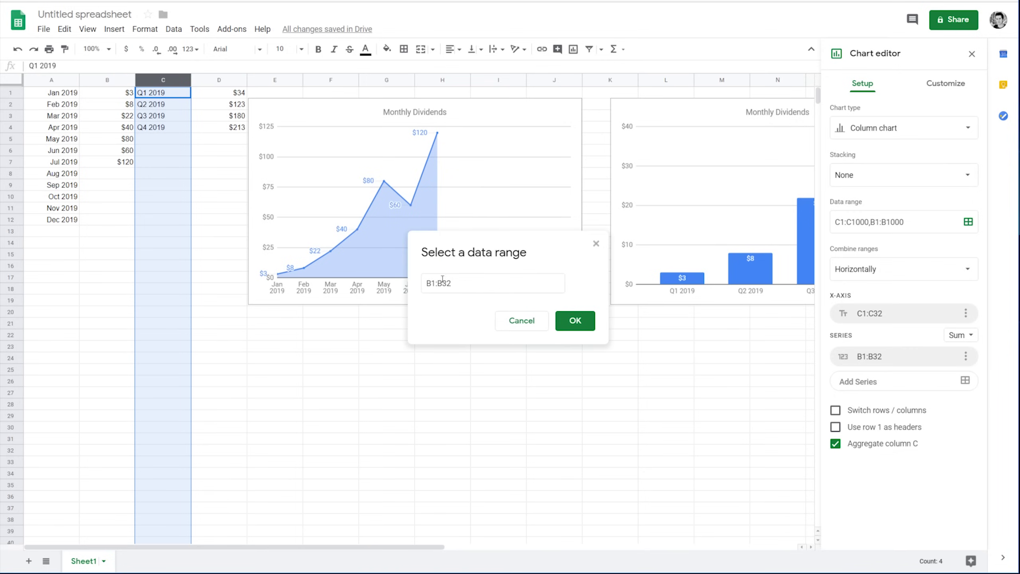
pyautogui.click(226, 83)
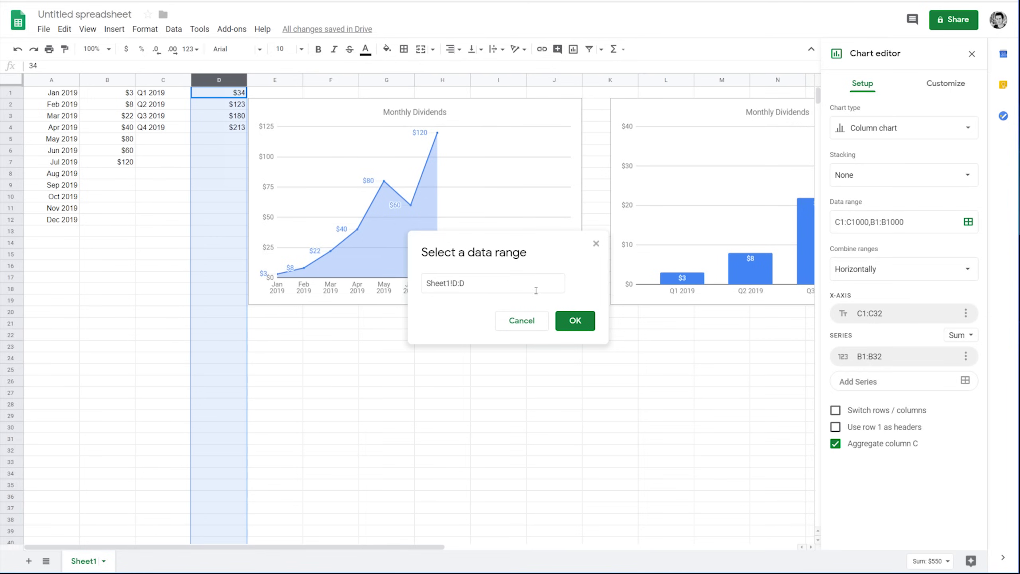
pyautogui.click(578, 321)
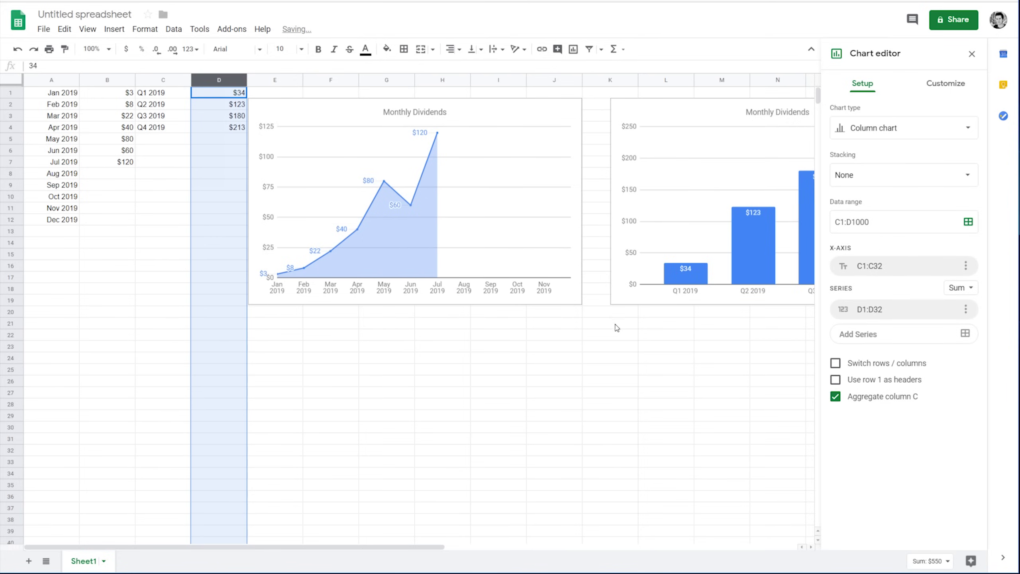
# Step: Close the chart editor and return to the sheet
pyautogui.click(573, 327)
pyautogui.scroll(-1, 698, 300)
pyautogui.scroll(1, 661, 303)
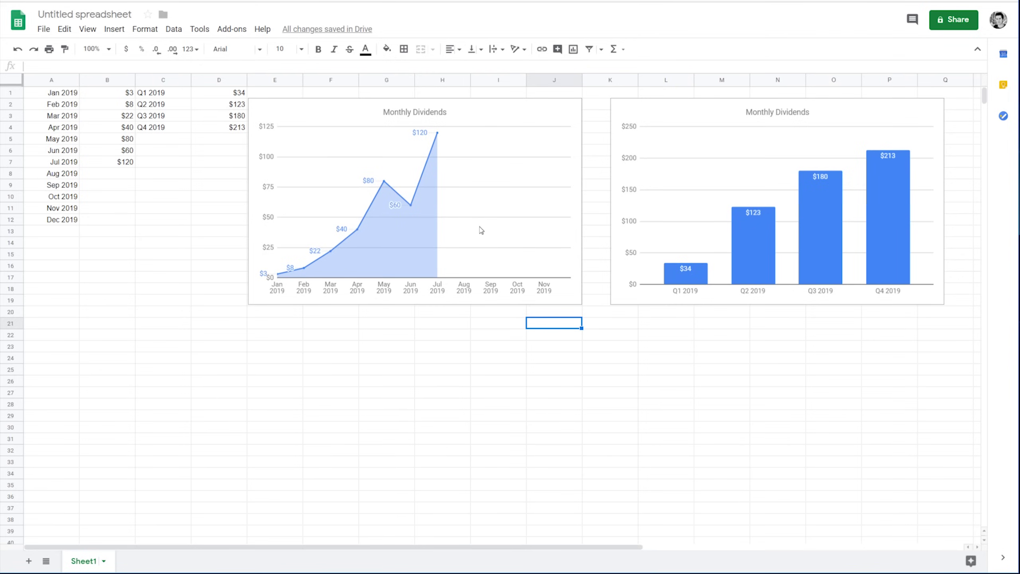
pyautogui.scroll(-3, 481, 229)
pyautogui.scroll(3, 480, 230)
pyautogui.moveTo(265, 546); pyautogui.dragTo(339, 551)
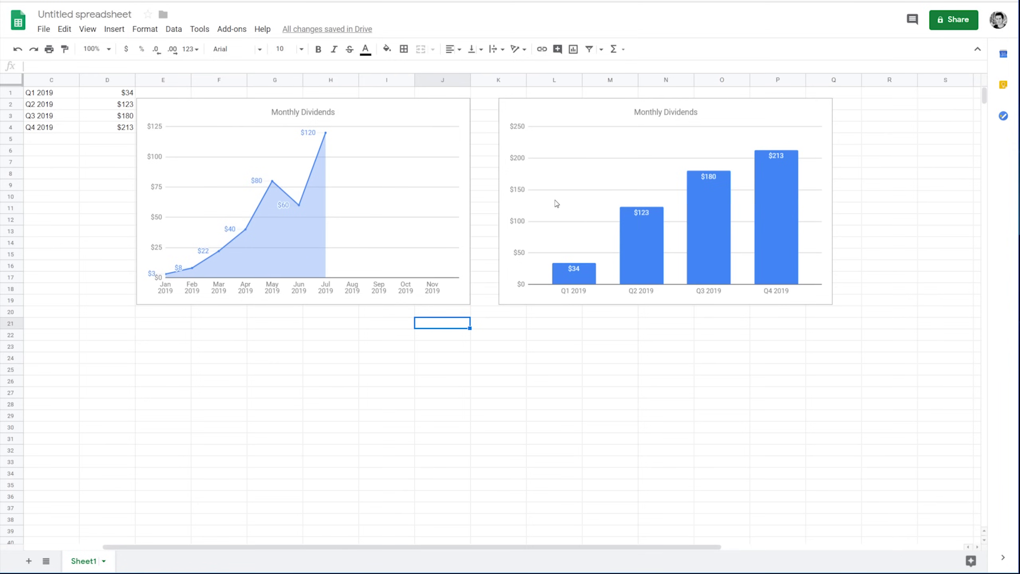
# Step: Enlarge the column chart and move it directly beneath the area chart
pyautogui.click(416, 233)
pyautogui.click(606, 258)
pyautogui.moveTo(831, 303)
pyautogui.mouseDown()
pyautogui.moveTo(881, 335)
pyautogui.moveTo(833, 306)
pyautogui.mouseUp()
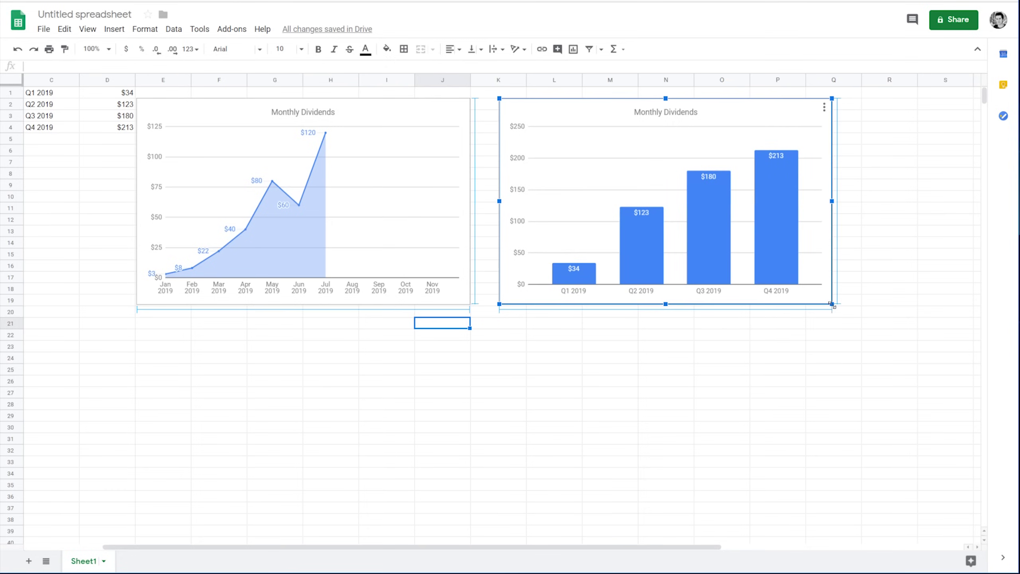
pyautogui.click(773, 382)
pyautogui.click(628, 140)
pyautogui.moveTo(596, 127); pyautogui.dragTo(234, 331)
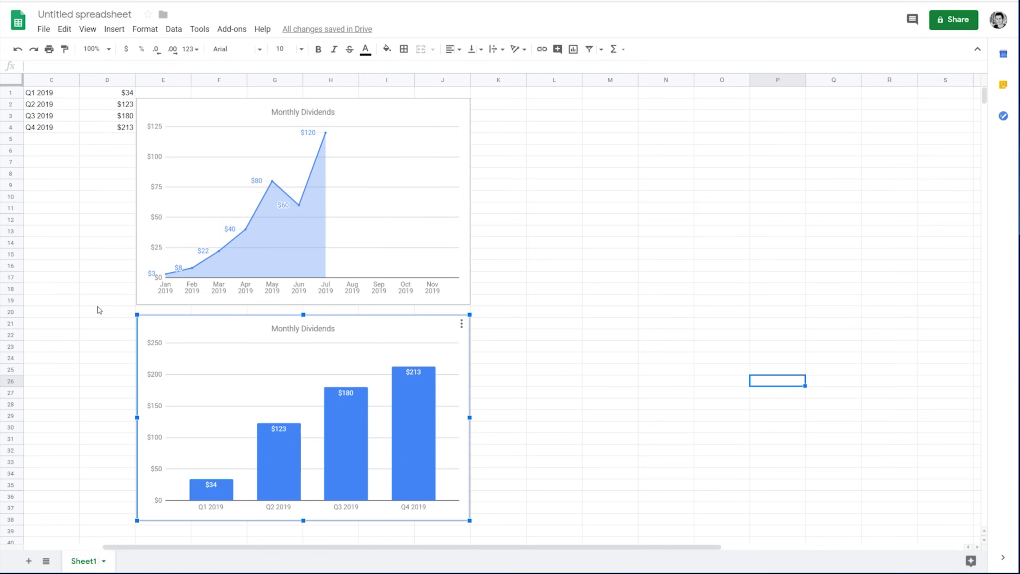
# Step: Move the quarterly column chart to the right of the area chart, across columns K–P
pyautogui.doubleClick(233, 352)
pyautogui.click(244, 228)
pyautogui.click(223, 341)
pyautogui.click(346, 276)
pyautogui.click(220, 351)
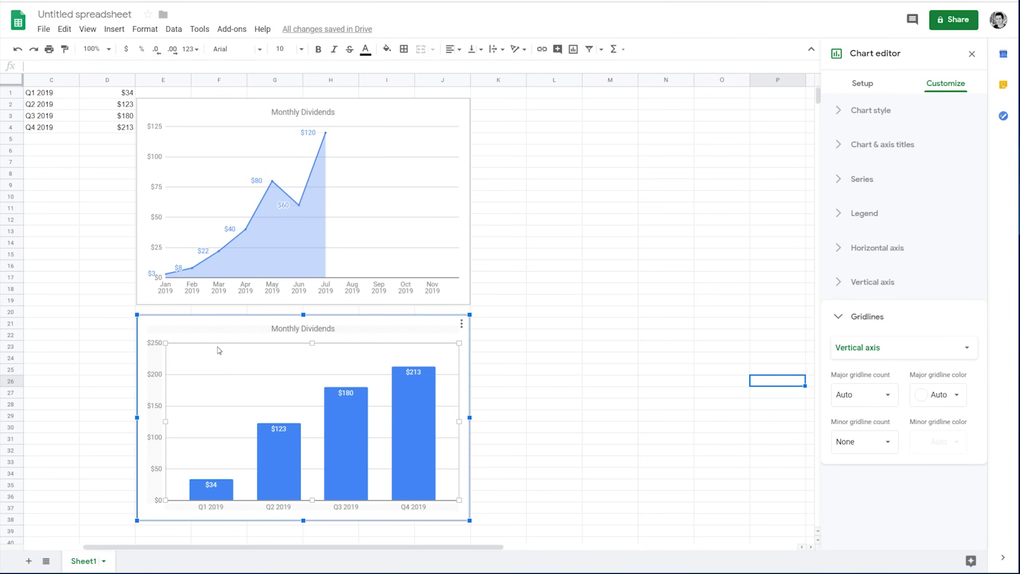
pyautogui.moveTo(357, 333); pyautogui.dragTo(708, 116)
pyautogui.click(567, 416)
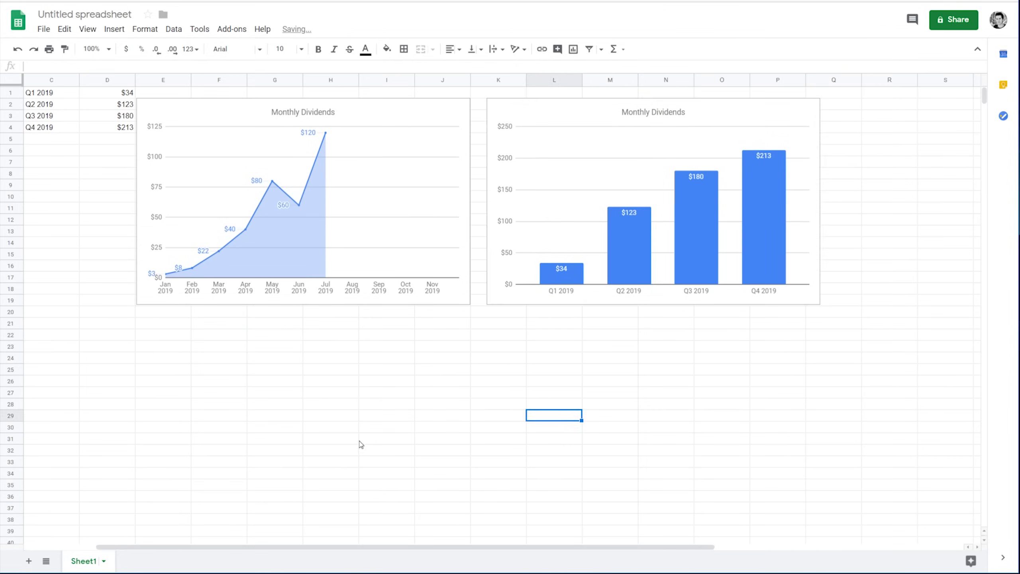